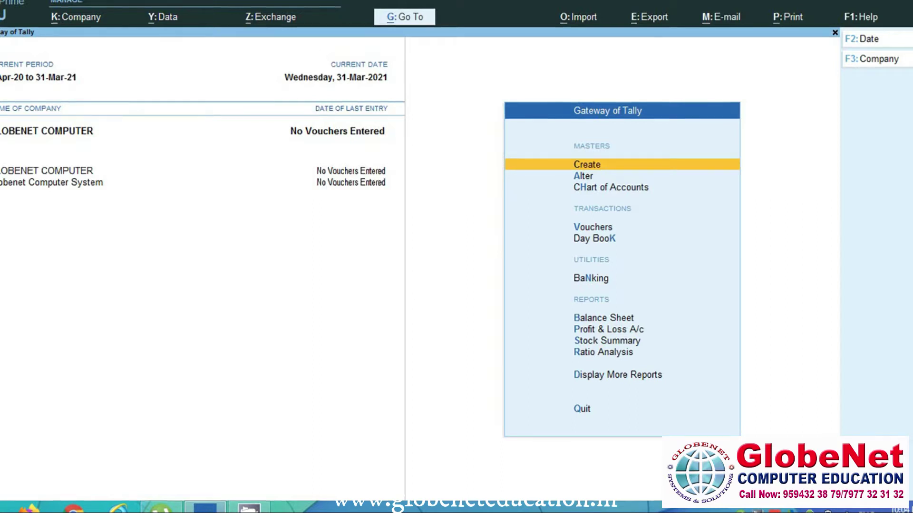
Step: Open the Balance Sheet report and examine its liabilities and assets groups, then return to the Gateway of Tally
key(Down)
key(Down)
key(Down)
key(Down)
key(Down)
key(Down)
key(Down)
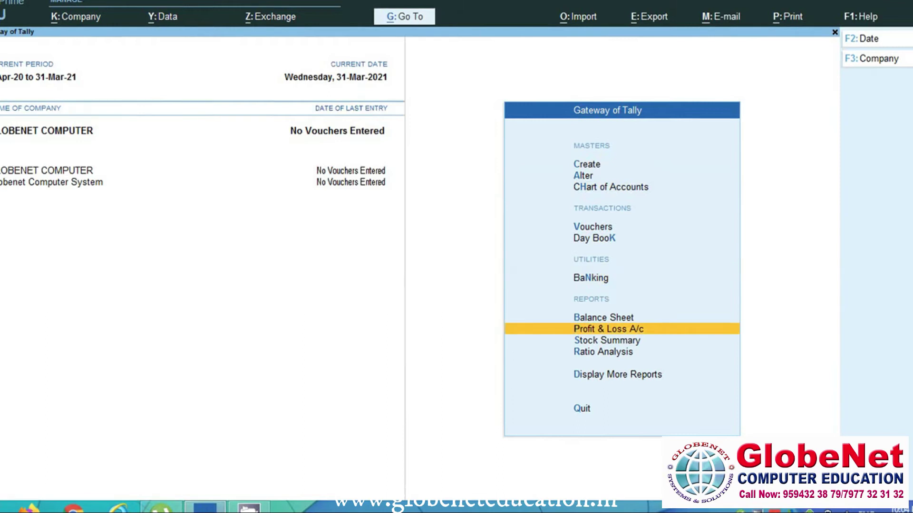
key(Up)
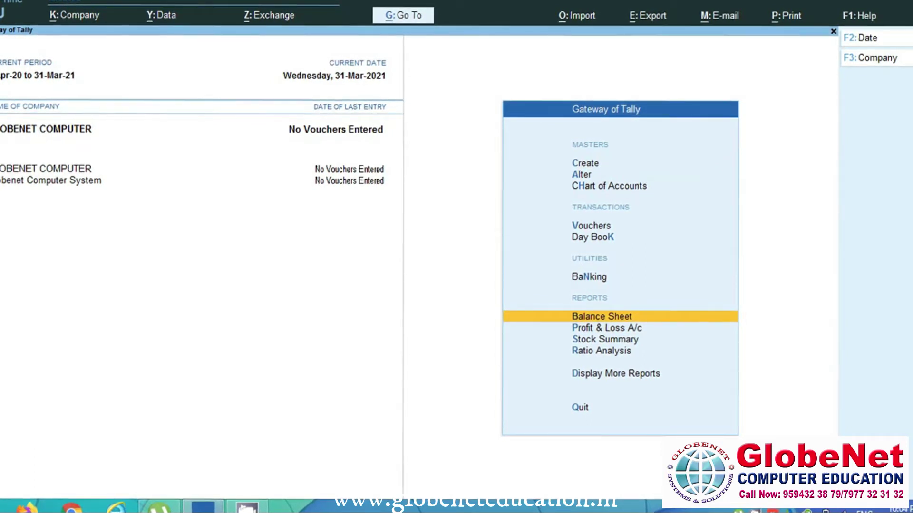
key(Return)
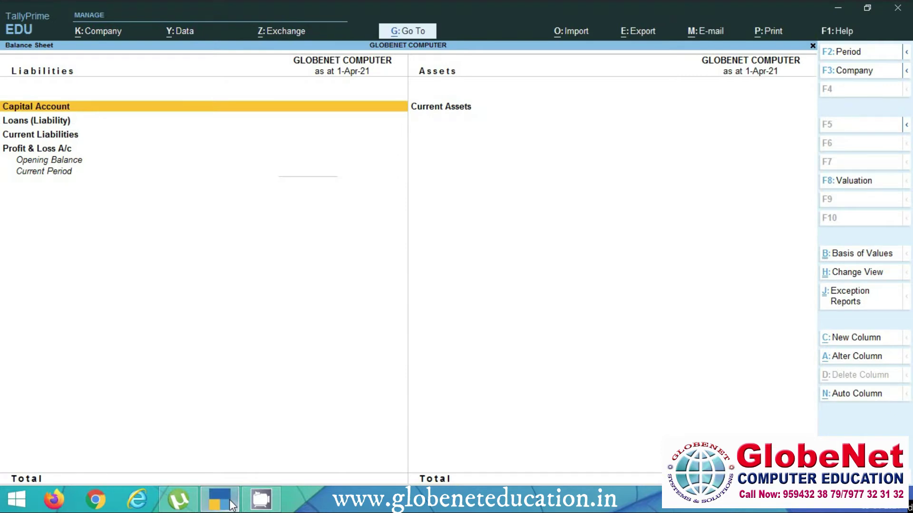
key(Down)
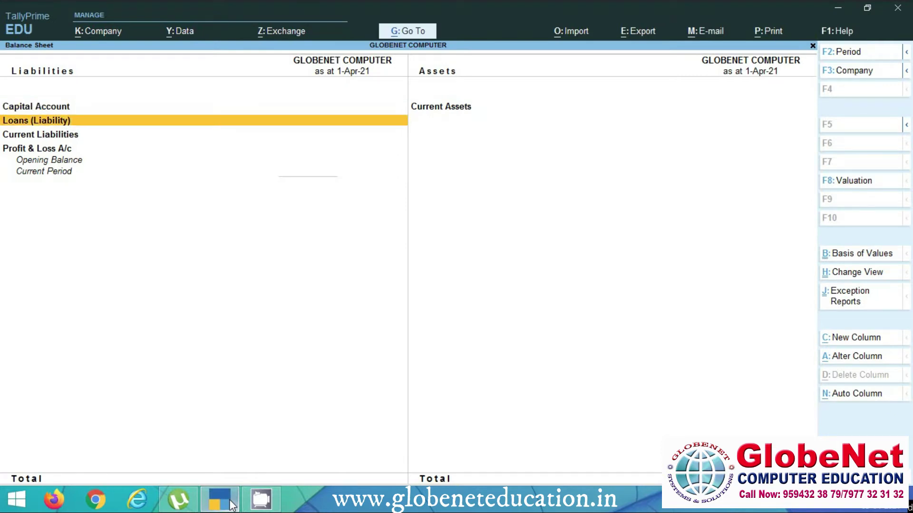
key(Down)
key(Up)
key(Right)
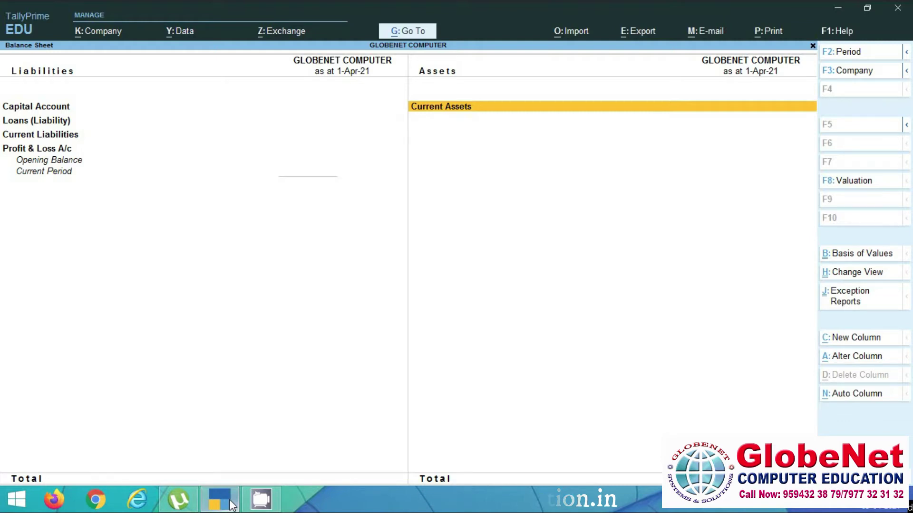
key(Escape)
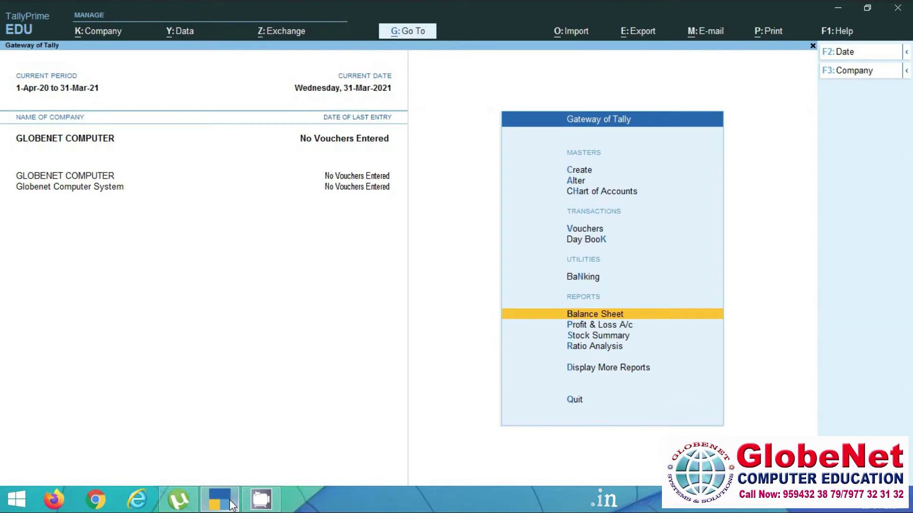
Step: Open the creation form for a new Ledger from the accounting masters
key(Up)
key(Up)
key(Up)
key(Up)
key(Up)
key(Up)
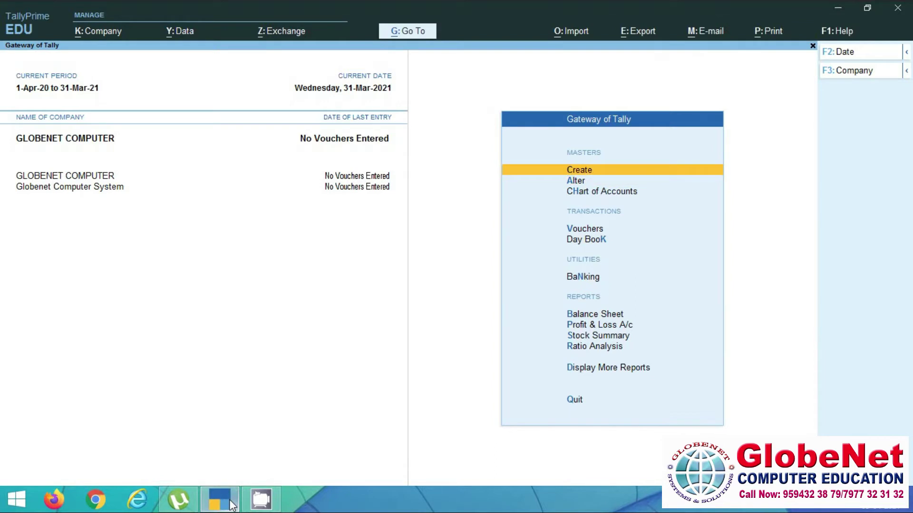
key(Return)
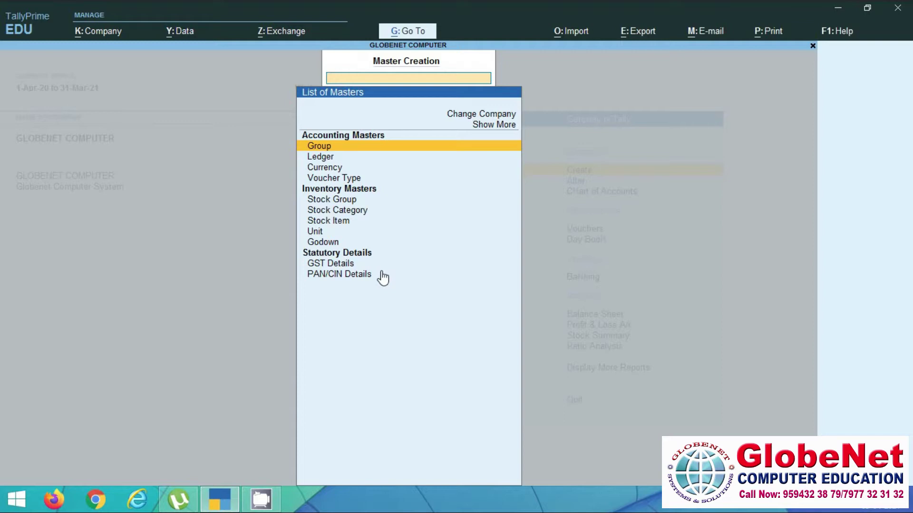
key(Down)
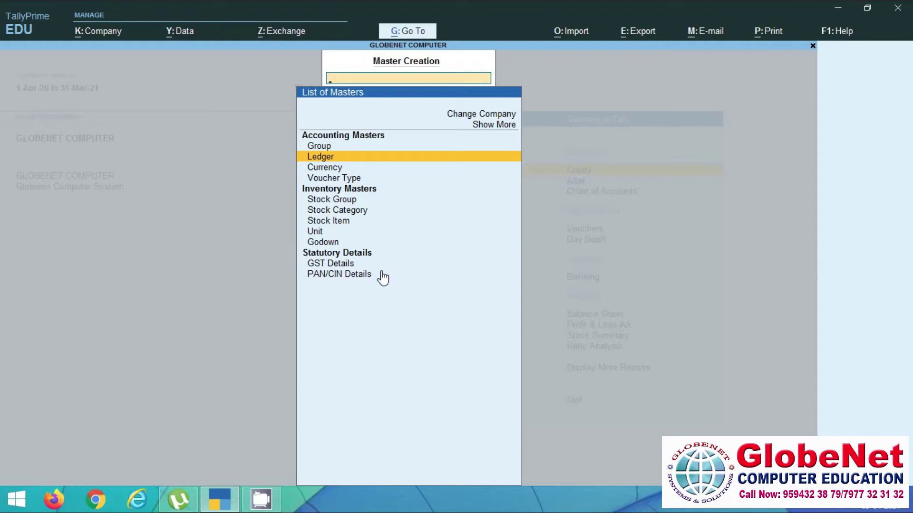
key(Return)
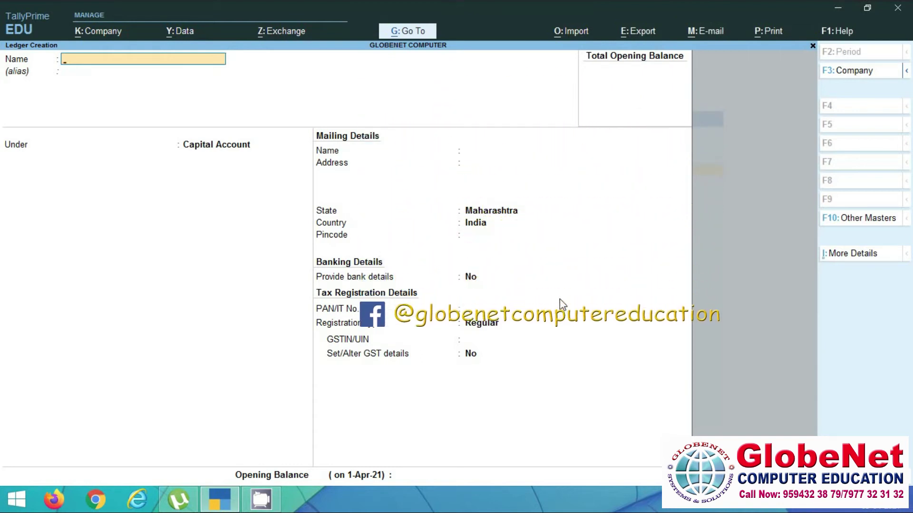
Step: Enter the capital holder's name as the ledger name without an alias, place it under Capital Account, and keep the same mailing name
text(Mukes)
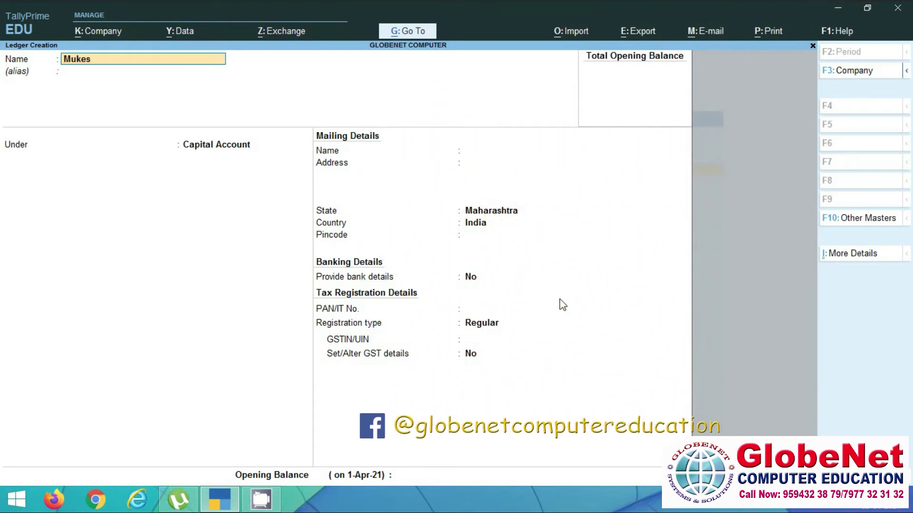
text(h c)
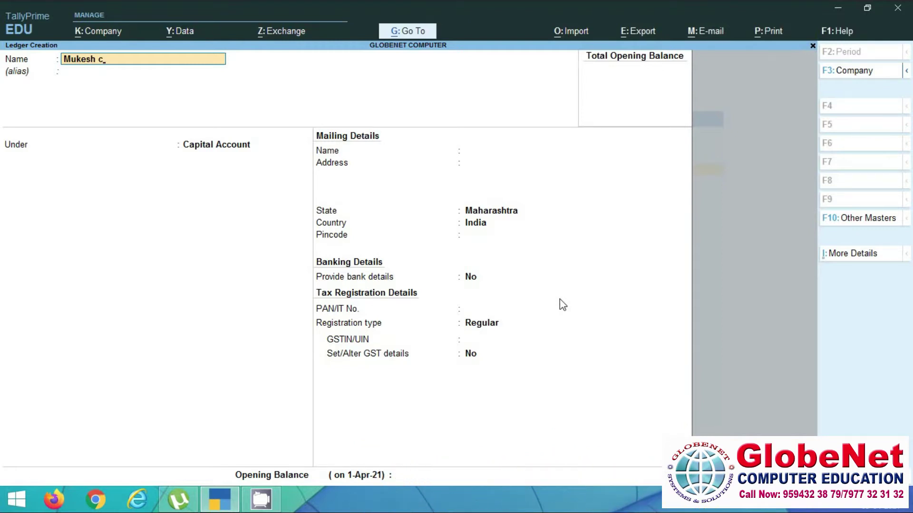
key(Return)
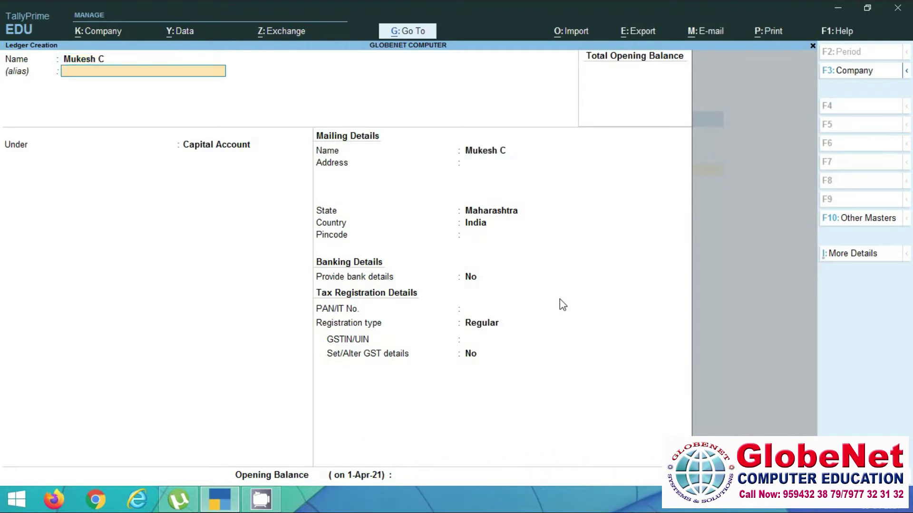
key(Return)
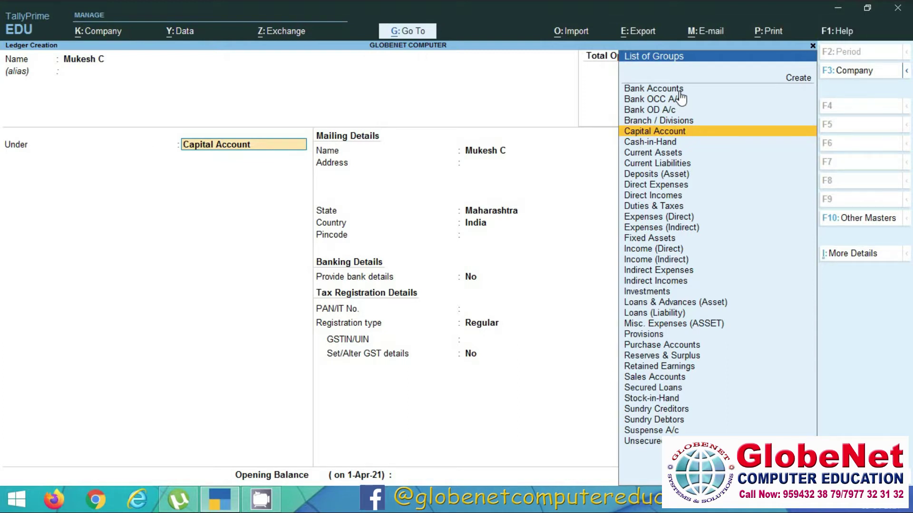
key(Return)
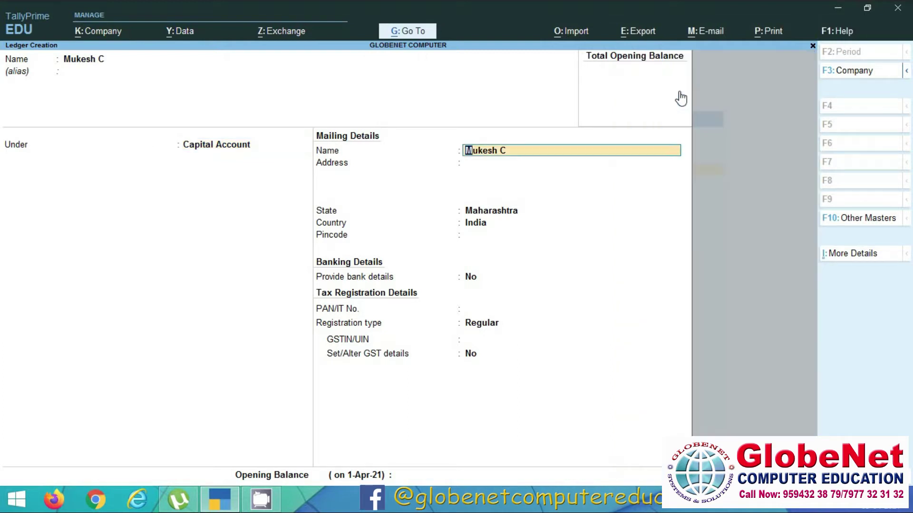
key(Return)
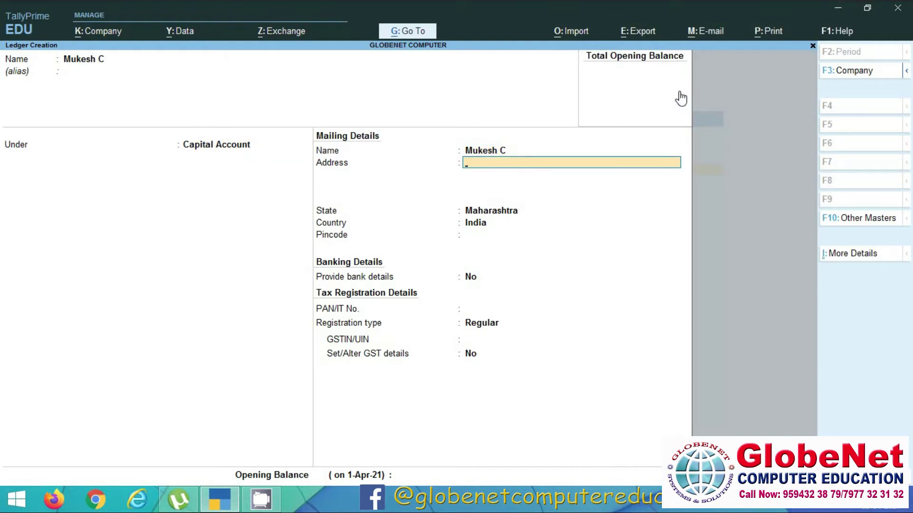
Step: Fill in the ledger's mailing address and pincode, keeping the default state and country
text(Bandra East)
key(Return)
key(Return)
key(Return)
key(Return)
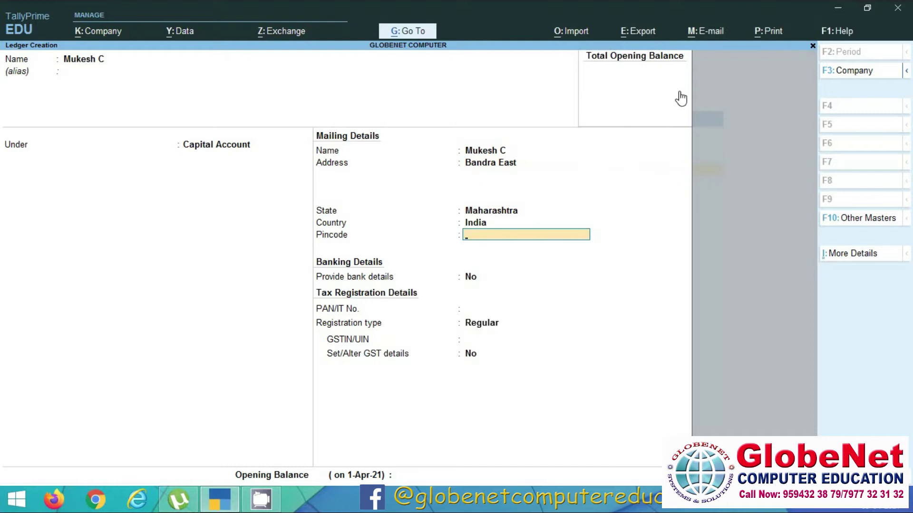
text(400051)
key(Return)
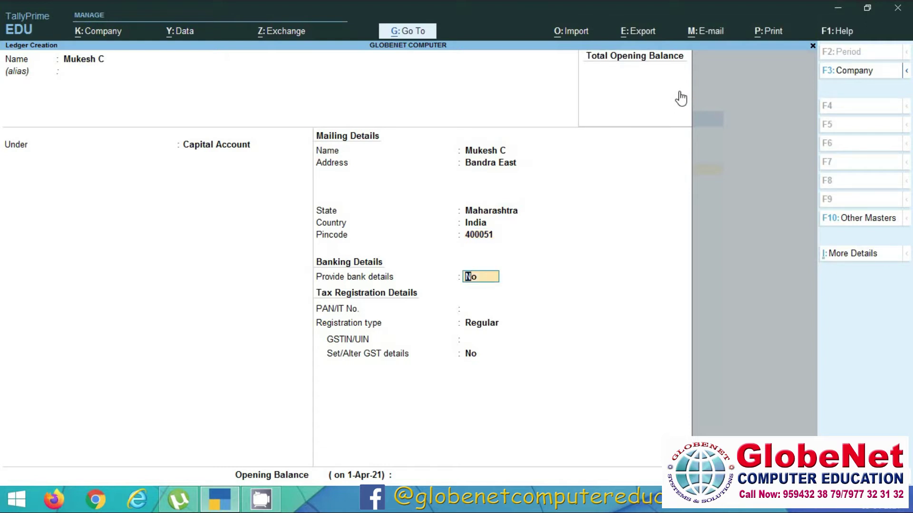
text(y)
key(Return)
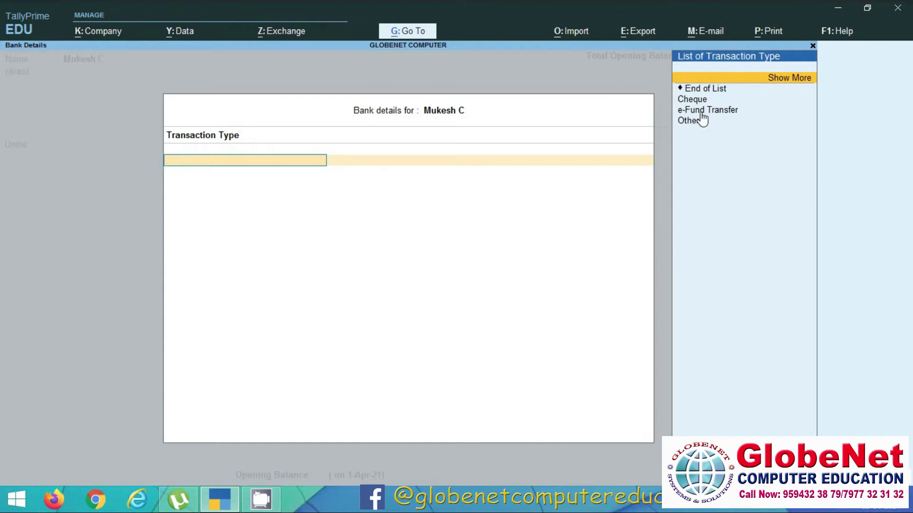
key(Escape)
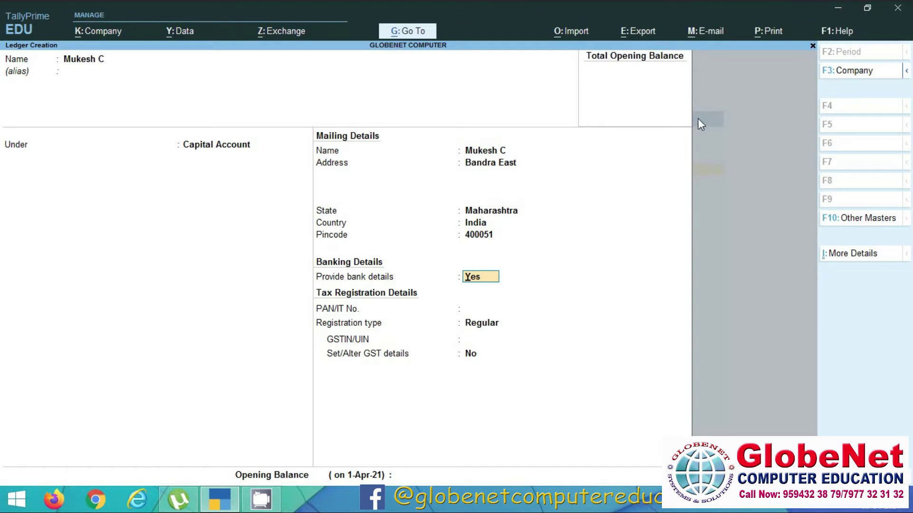
text(n)
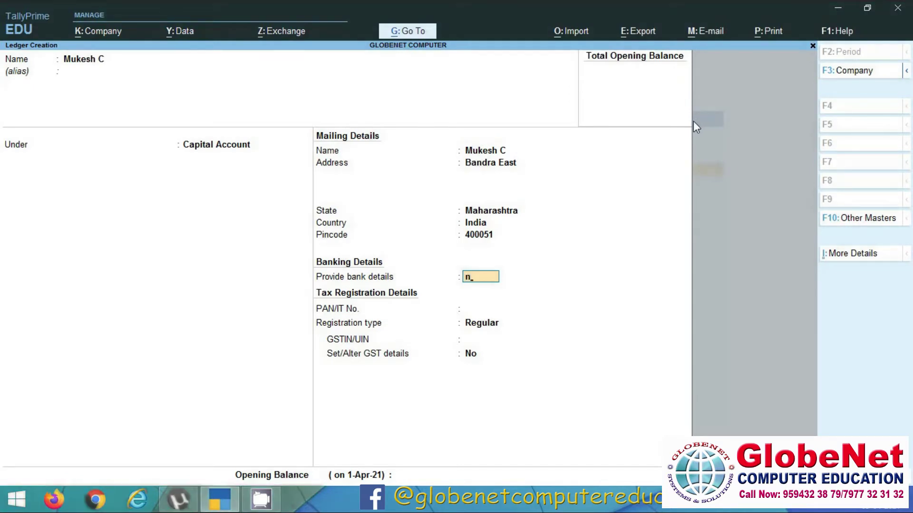
Step: Keep bank details at No, leave the PAN blank, set the registration type to Unregistered, and keep Set/Alter GST details at No
key(Return)
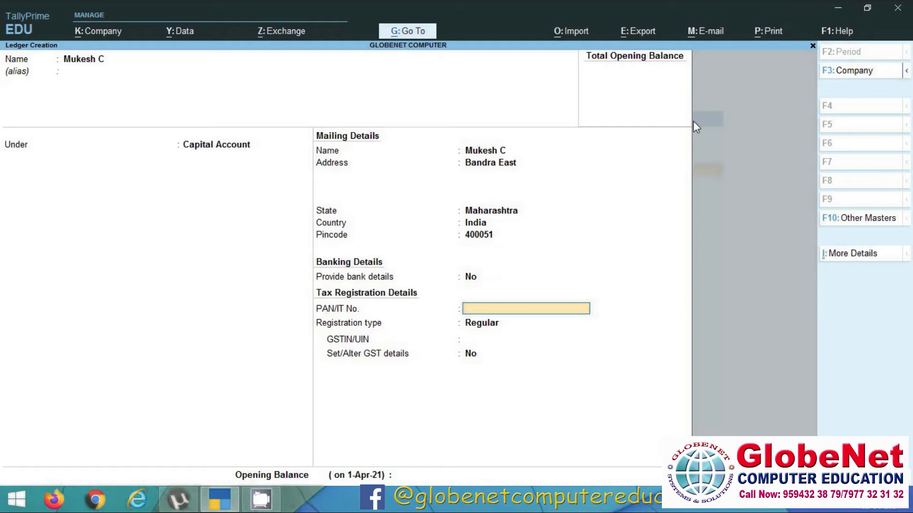
key(Return)
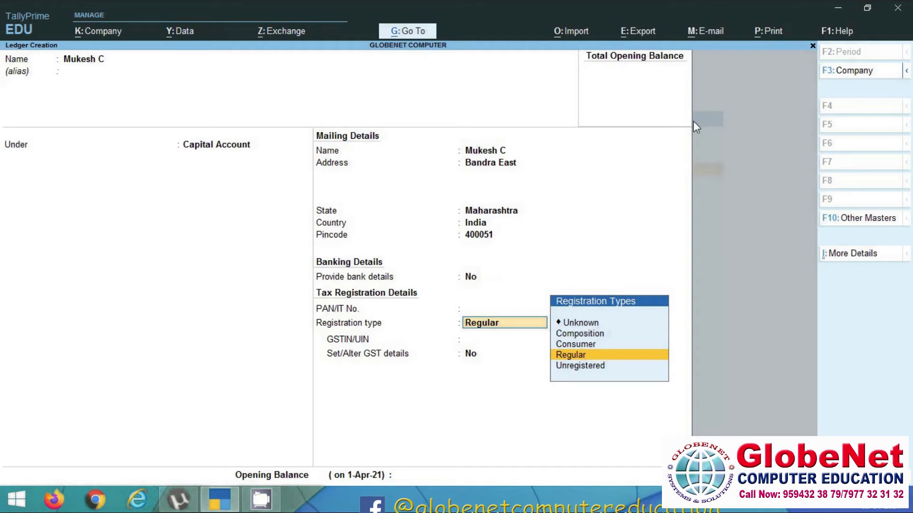
key(Up)
key(Up)
key(Up)
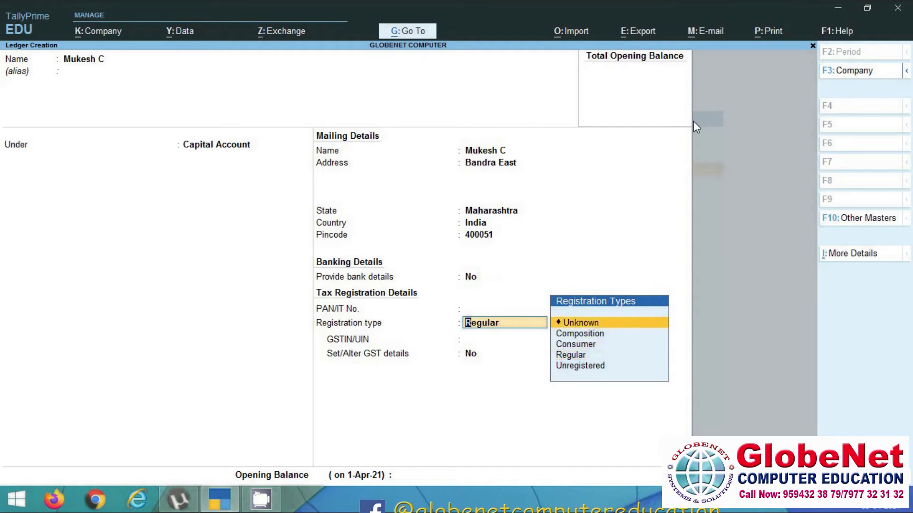
key(Down)
key(Down)
key(Down)
key(Down)
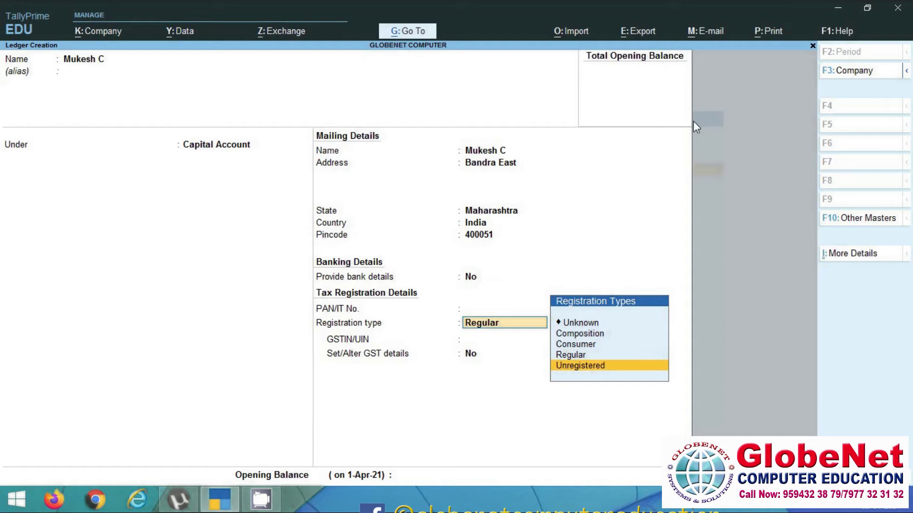
key(Return)
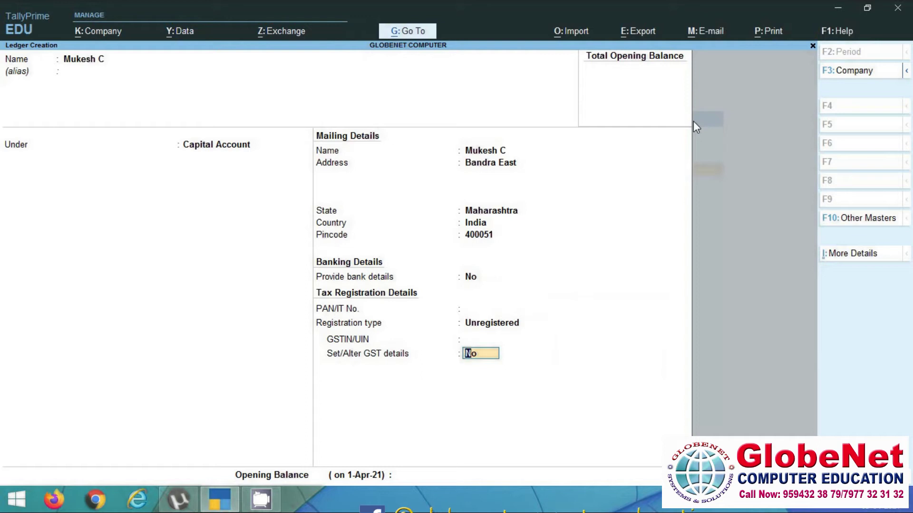
key(Return)
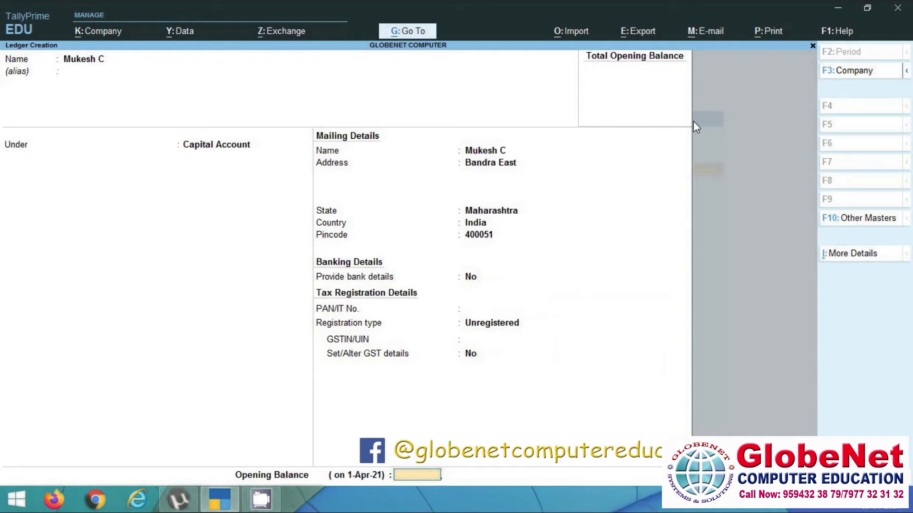
Step: Enter an opening balance of 5,00,000.00 Cr for the capital ledger and save it
text(5)
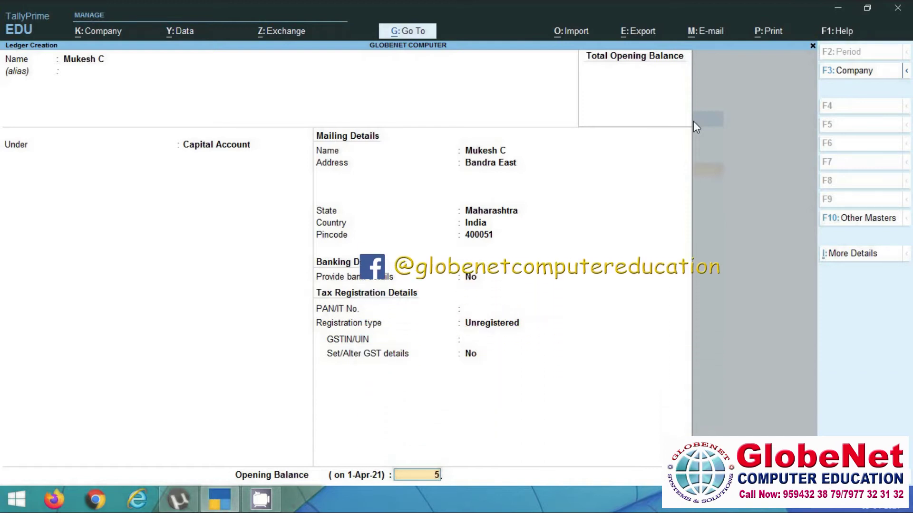
text(00000)
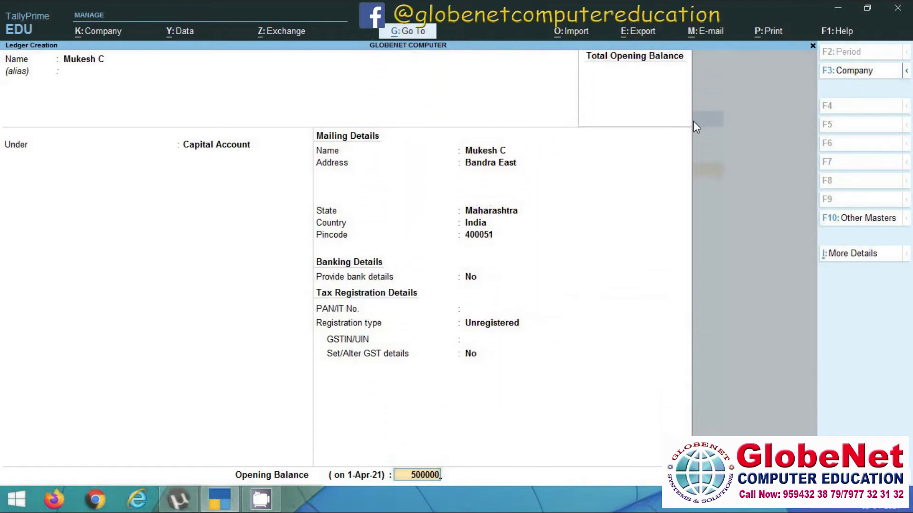
key(Return)
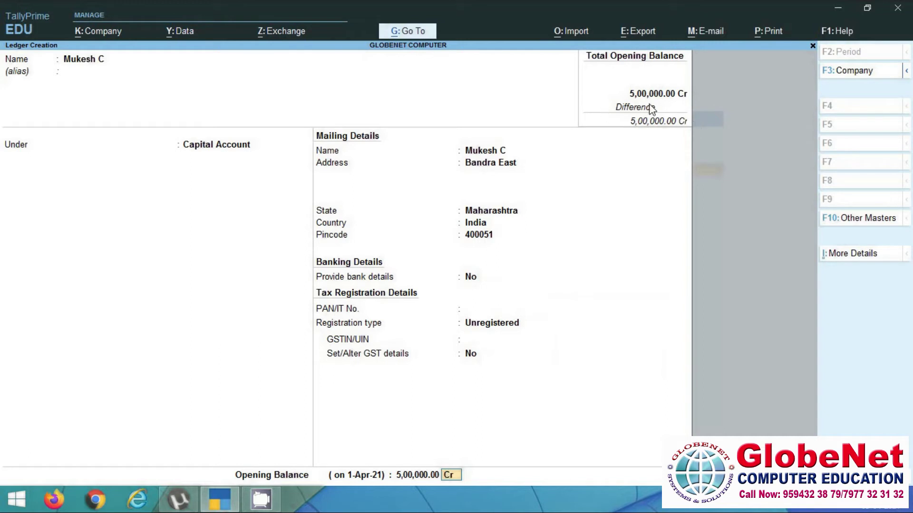
key(Return)
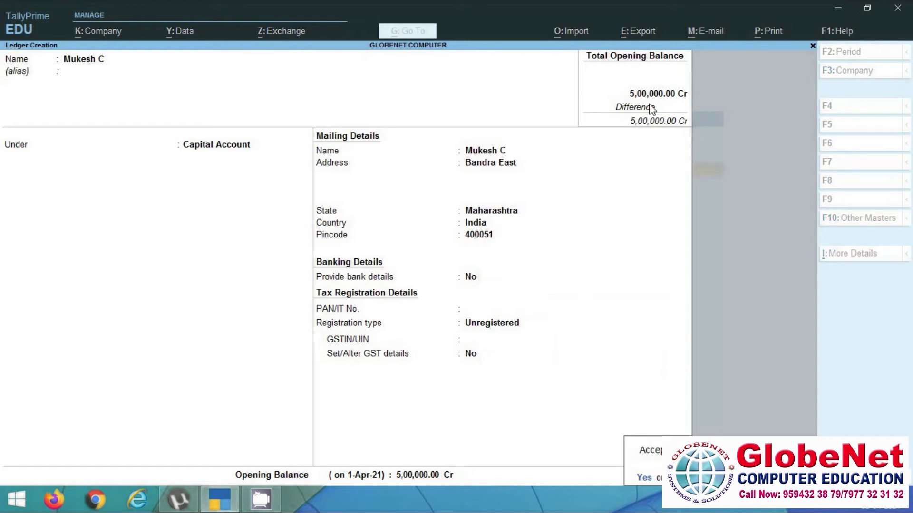
key(Return)
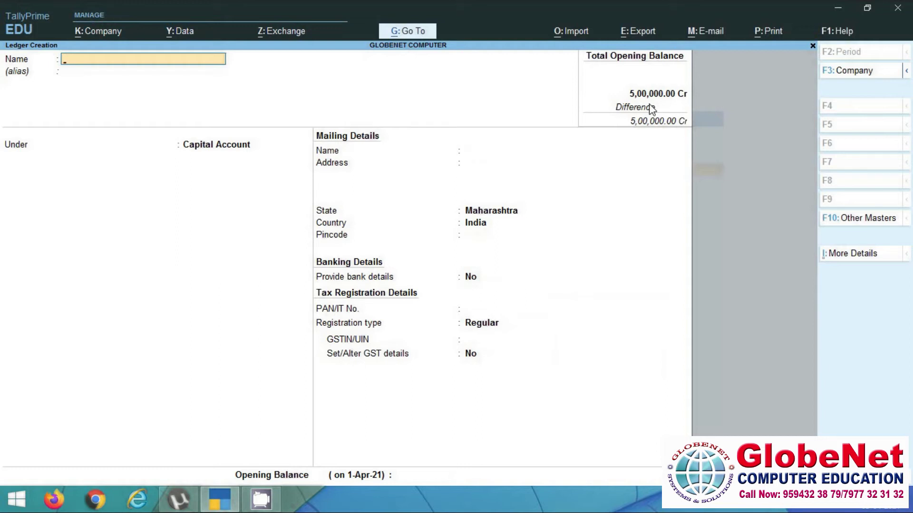
Step: Enter the second capital holder's name as the new ledger's name without an alias, and place it under Capital Account
text(Munna)
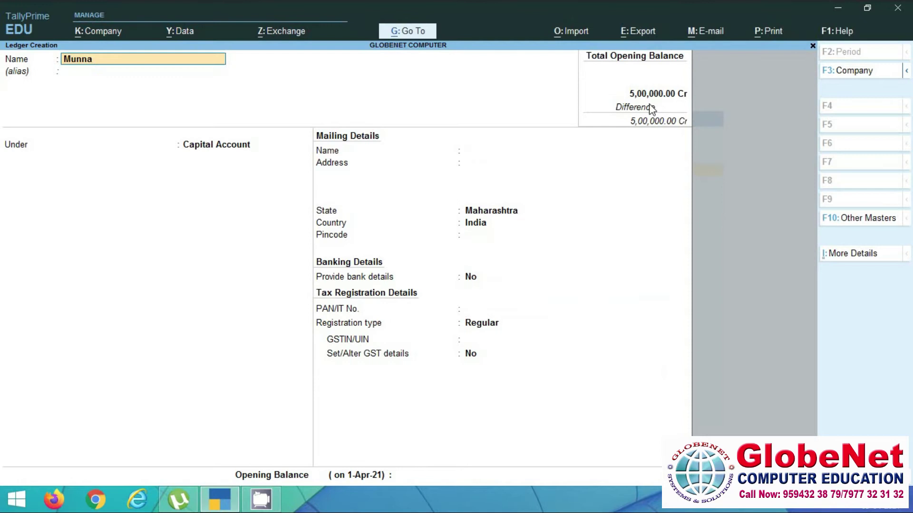
text( K)
key(Return)
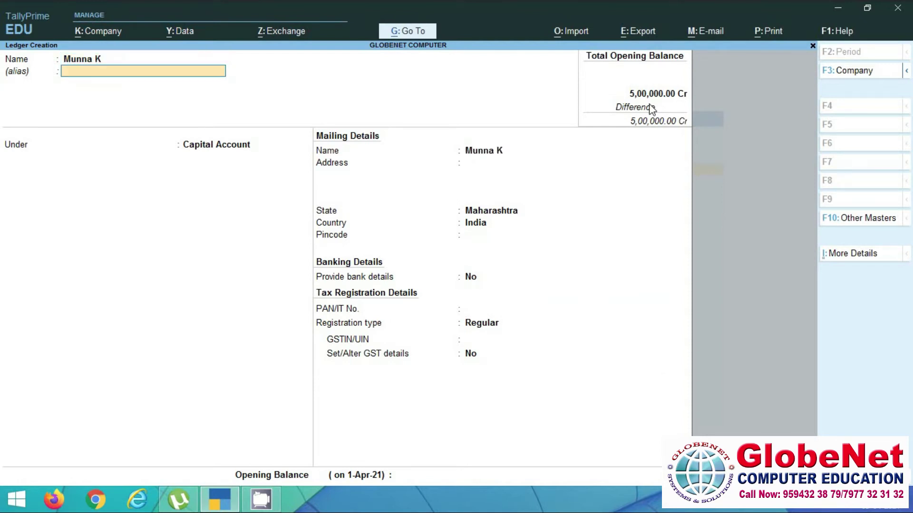
key(Return)
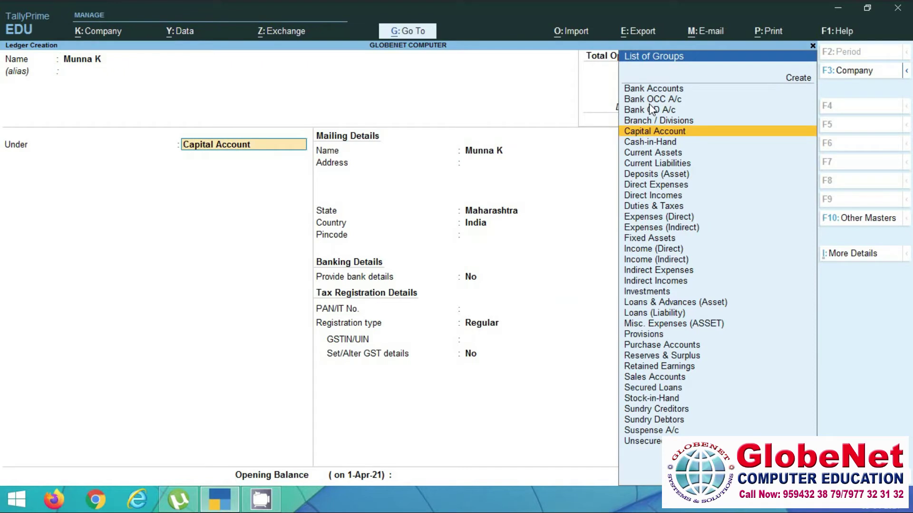
key(Return)
Step: Leave the address, pincode, PAN and GSTIN blank, keeping bank details at No, registration type Regular and Set/Alter GST details at No
key(Return)
key(Return)
key(Return)
key(Return)
key(Return)
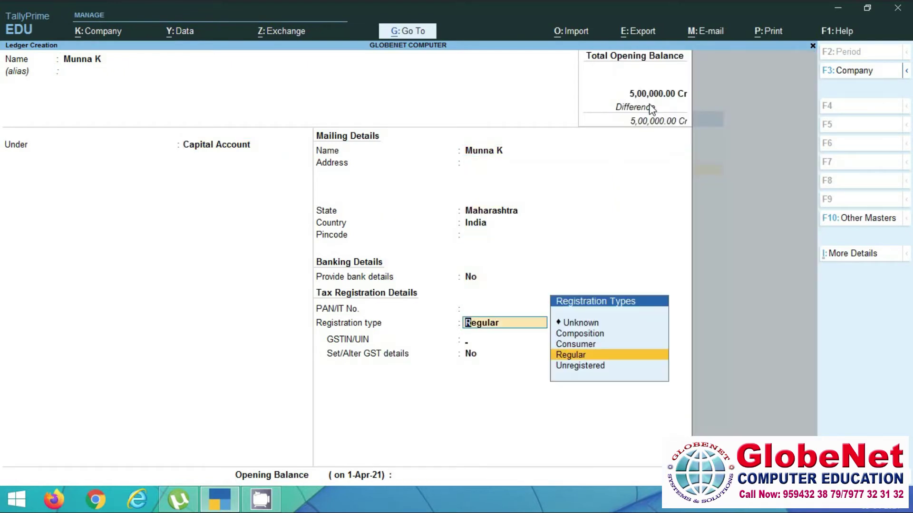
key(Return)
key(Return)
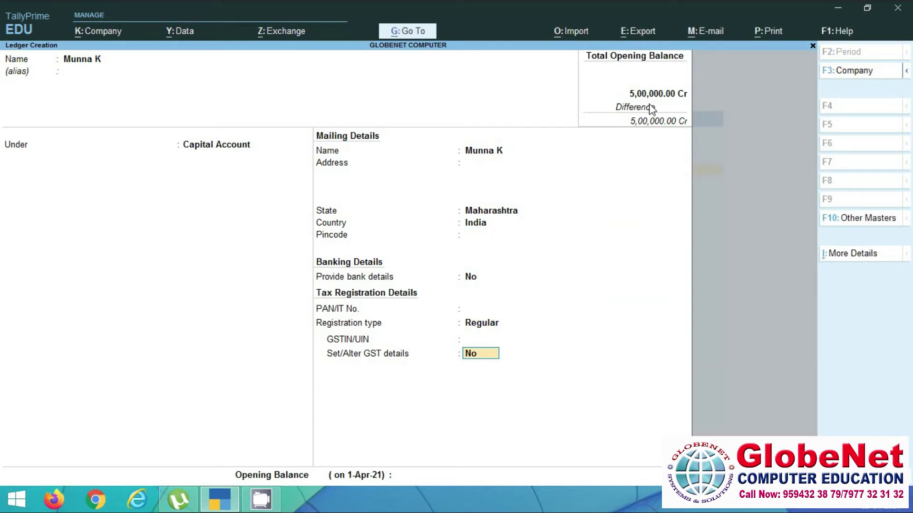
key(Return)
Step: Enter an opening balance of 3,00,000.00 Cr for the second capital ledger and save it
text(300000)
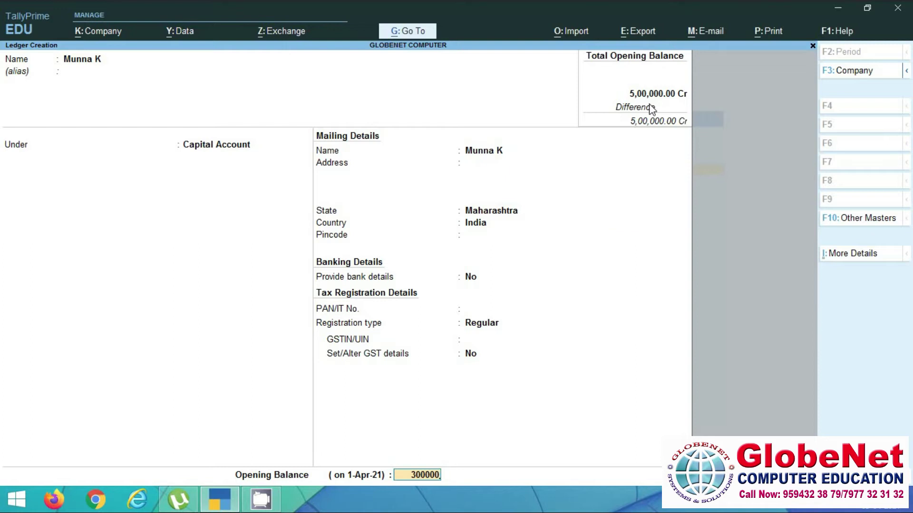
key(Return)
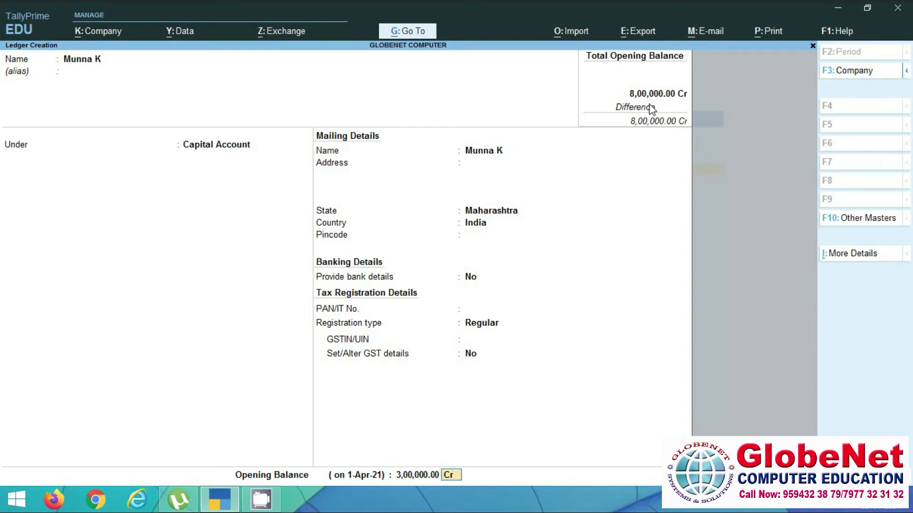
key(Return)
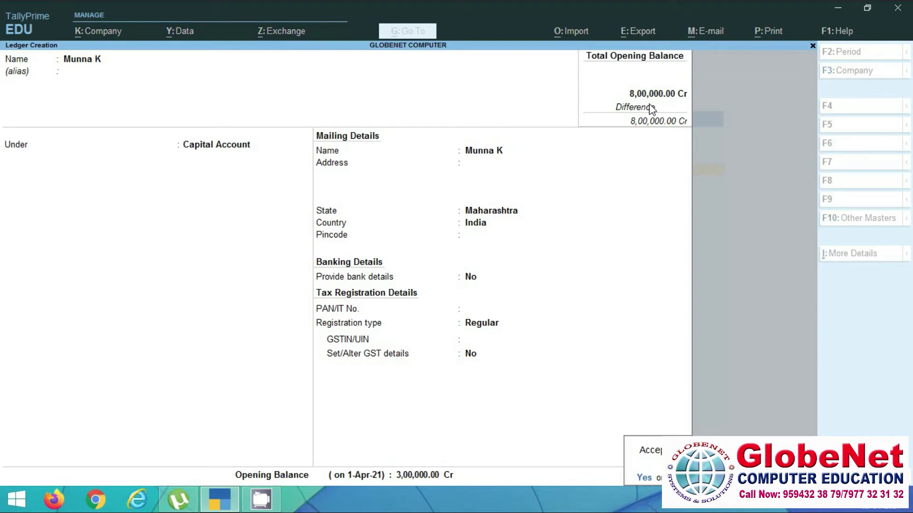
key(Return)
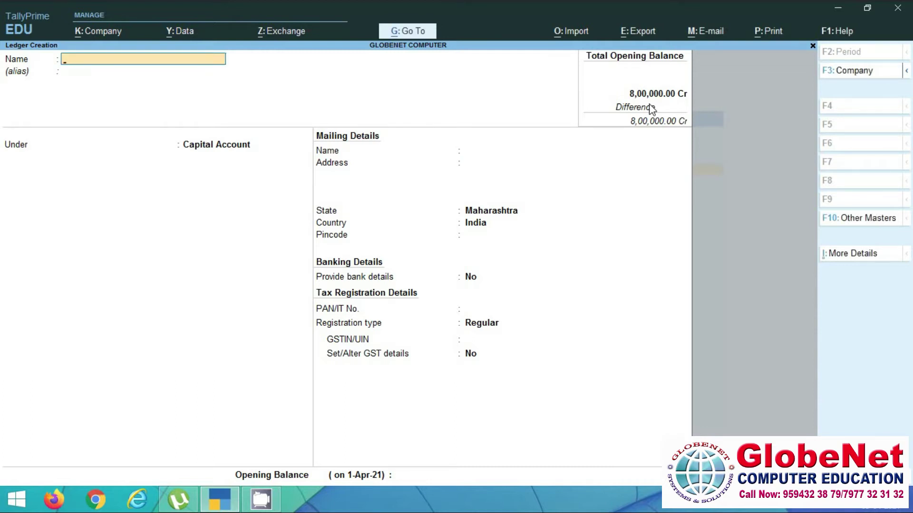
Step: Quit ledger creation, return to the Gateway of Tally and open the Balance Sheet report
key(Escape)
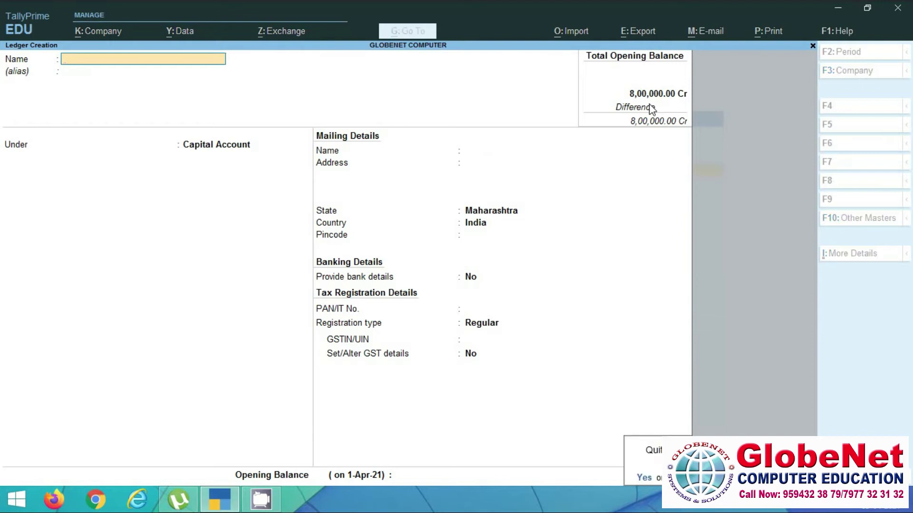
key(y)
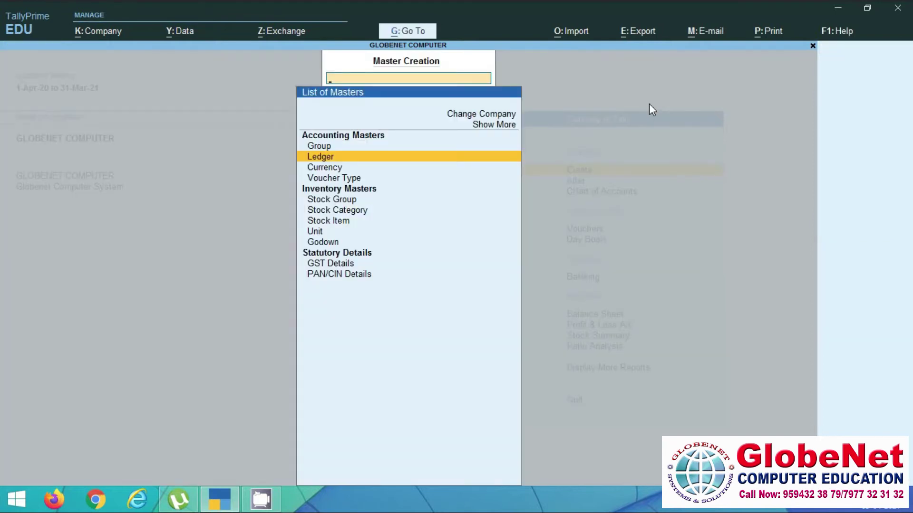
key(Escape)
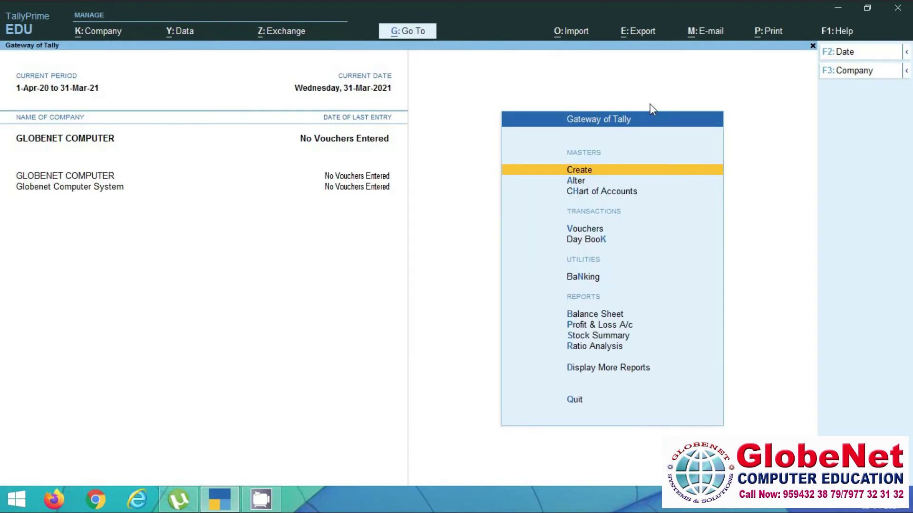
key(Down)
key(Down)
key(Down)
key(Down)
key(Down)
key(Down)
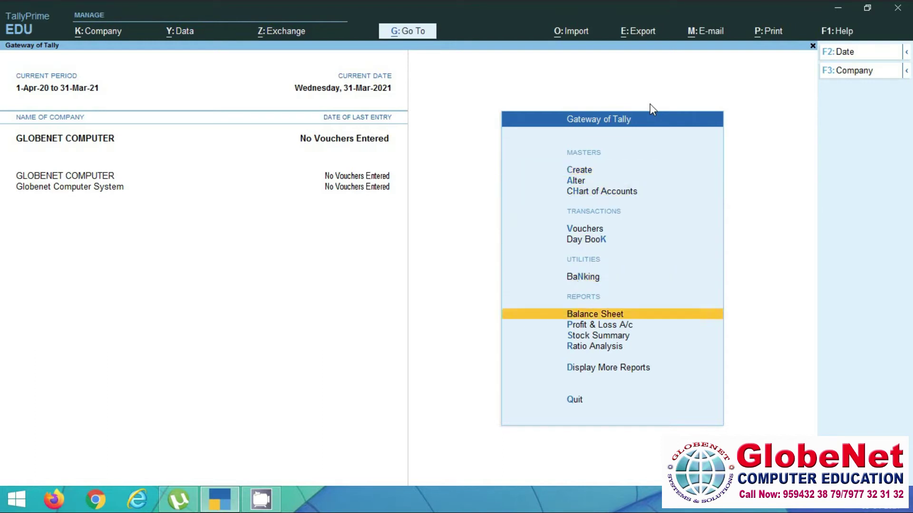
key(Return)
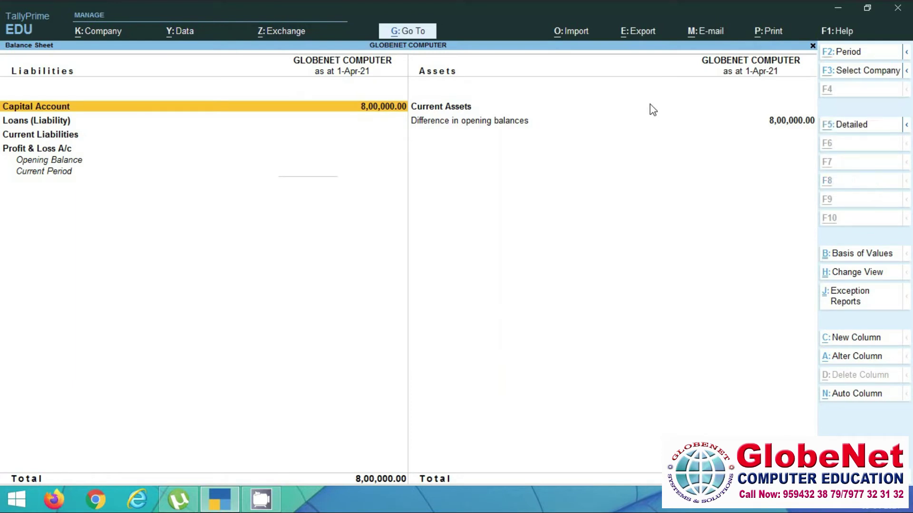
Step: Expand the Balance Sheet to its detailed view, review the liabilities from Capital Account to Loans (Liability), and close the report
key(alt+F5)
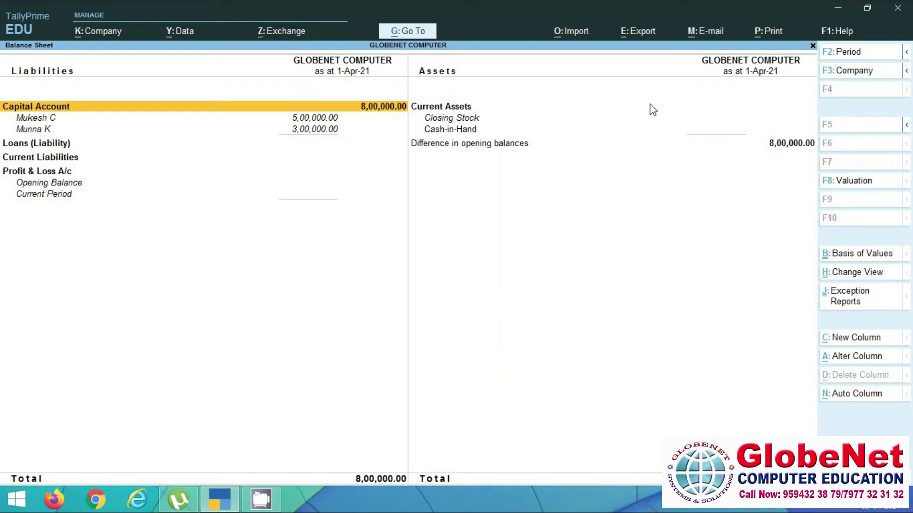
key(Down)
key(Down)
key(Down)
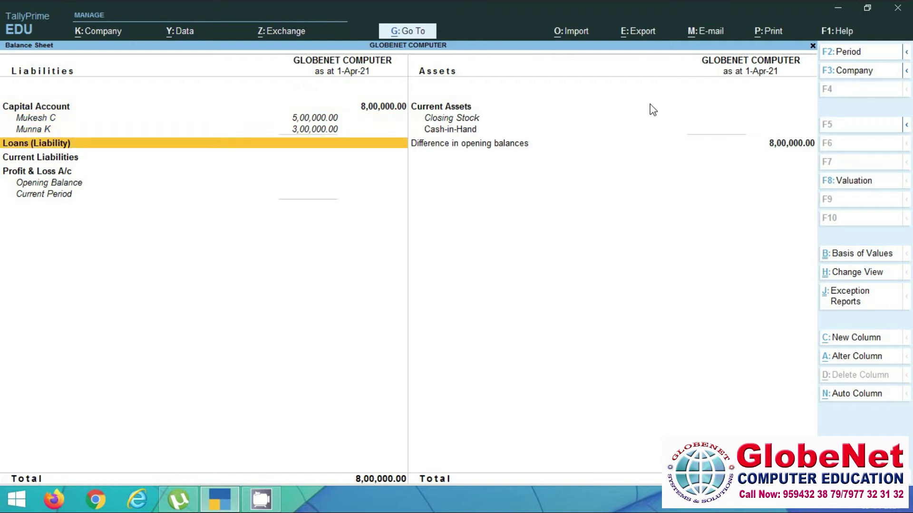
key(Escape)
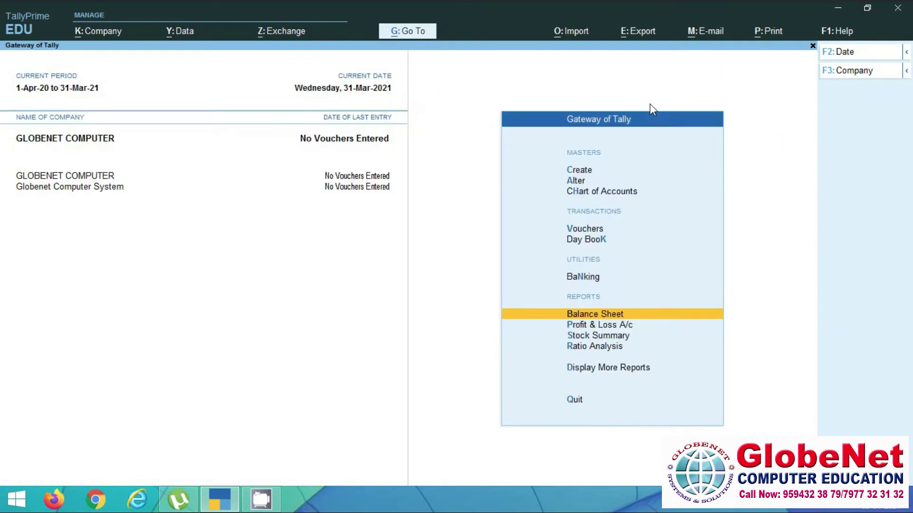
Step: Start creating another ledger master and name it Icici Bank, leaving the alias blank
key(Up)
key(Up)
key(Up)
key(Up)
key(Up)
key(Up)
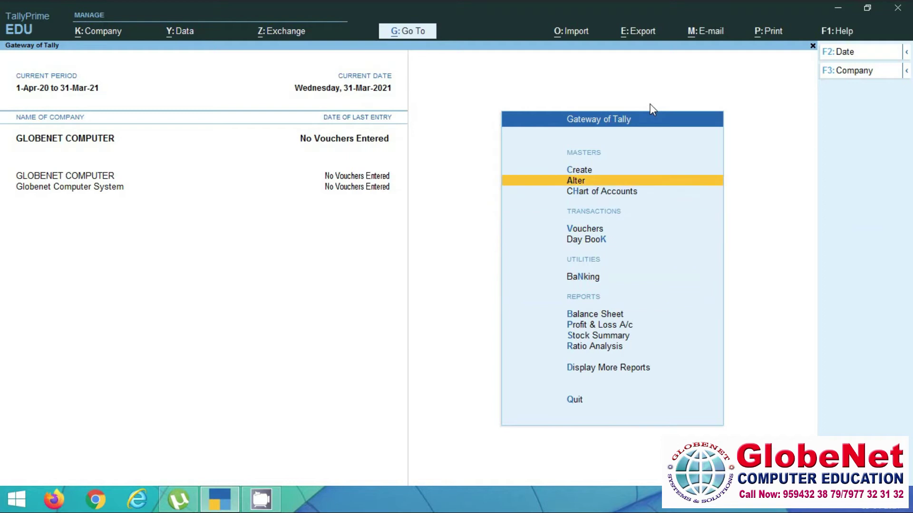
key(Return)
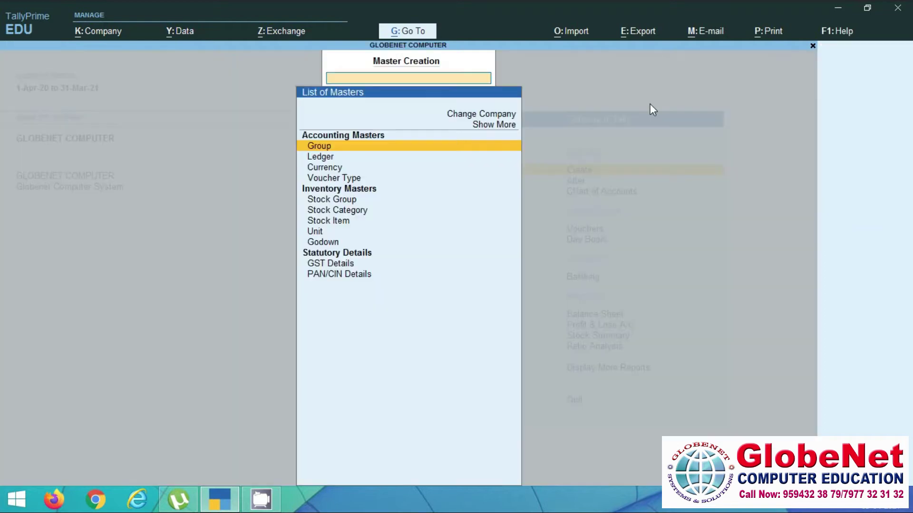
key(Down)
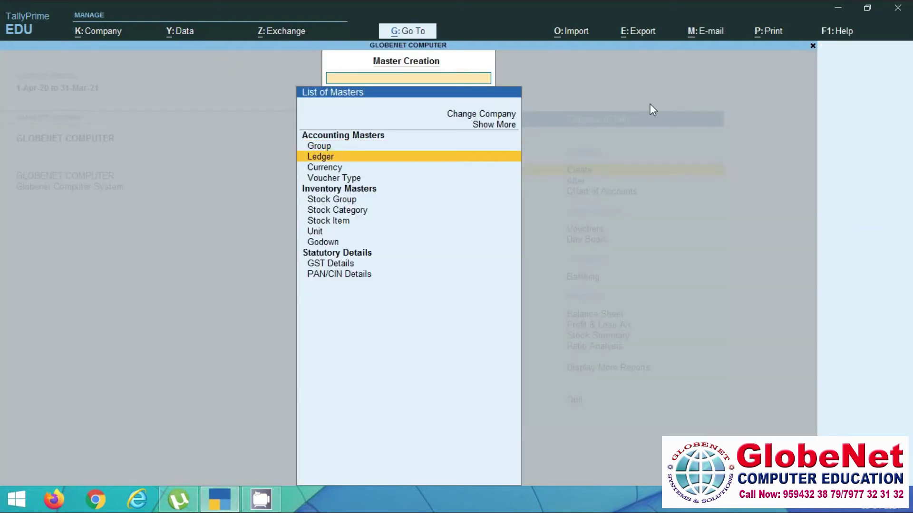
key(Return)
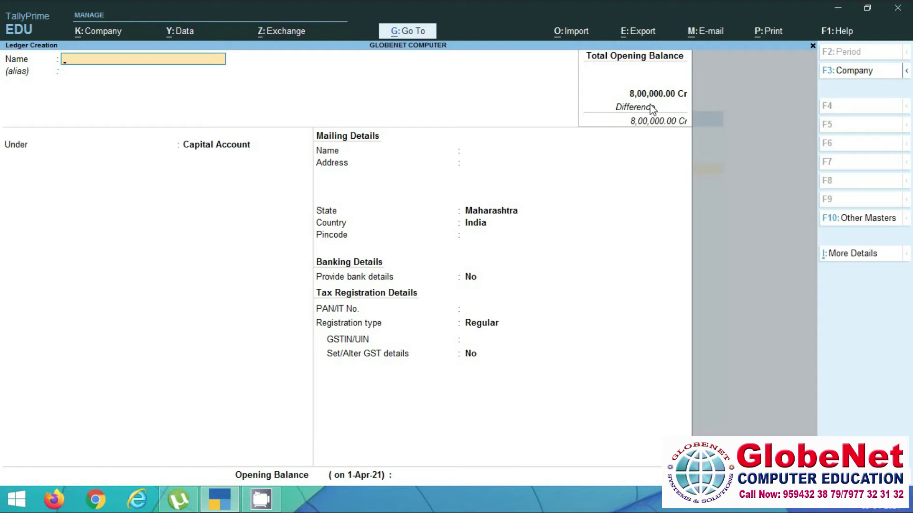
text(Icici Bank)
key(Return)
key(Return)
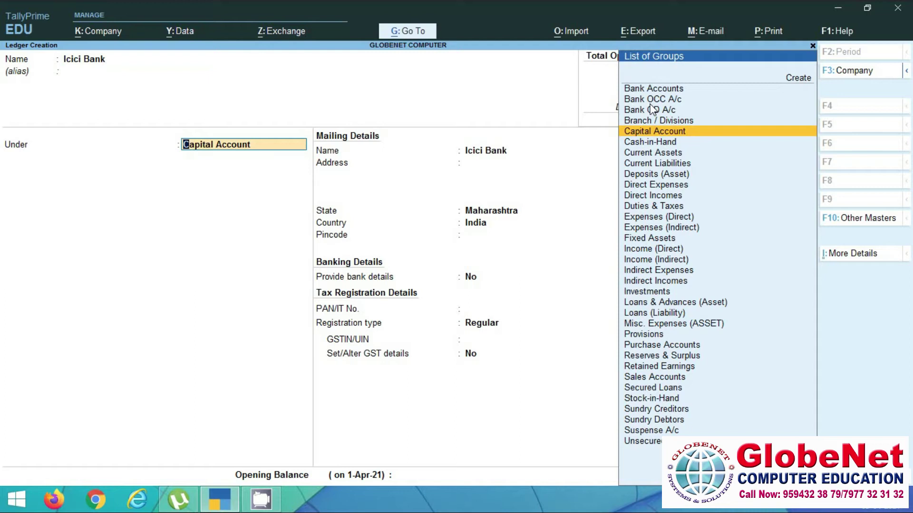
Step: Place the Icici Bank ledger under the Loans (Liability) group
key(Up)
key(Up)
key(Up)
key(Up)
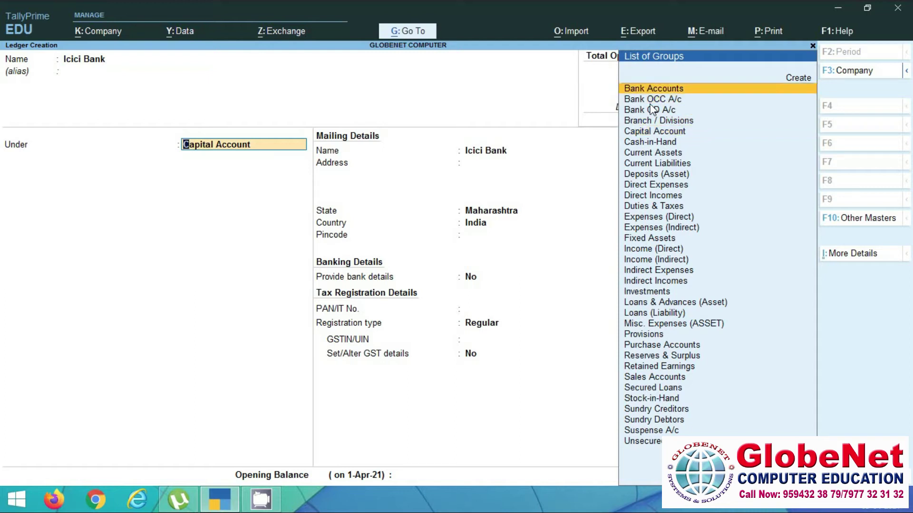
key(Down)
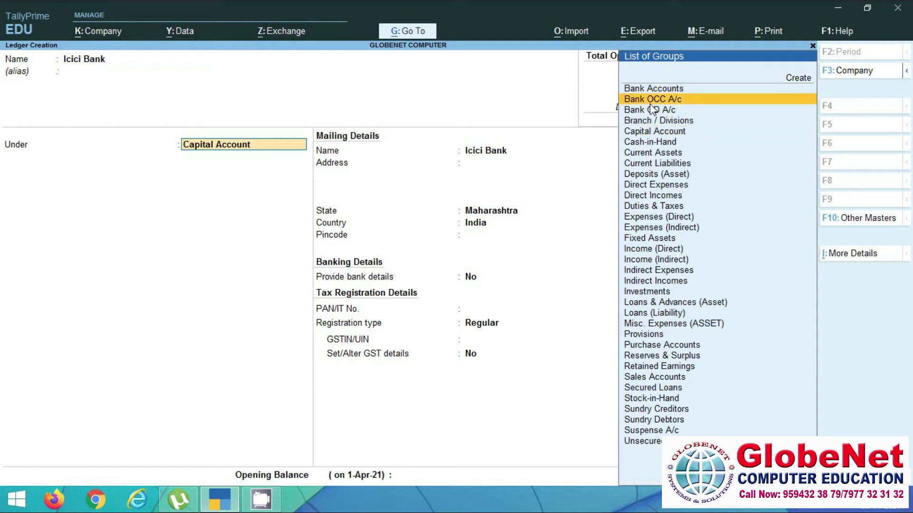
key(Down)
key(Down)
key(Down)
key(Down)
key(Down)
key(Down)
key(Down)
key(Down)
key(Down)
key(Down)
key(Down)
key(Down)
key(Down)
key(Down)
key(Down)
key(Down)
key(Down)
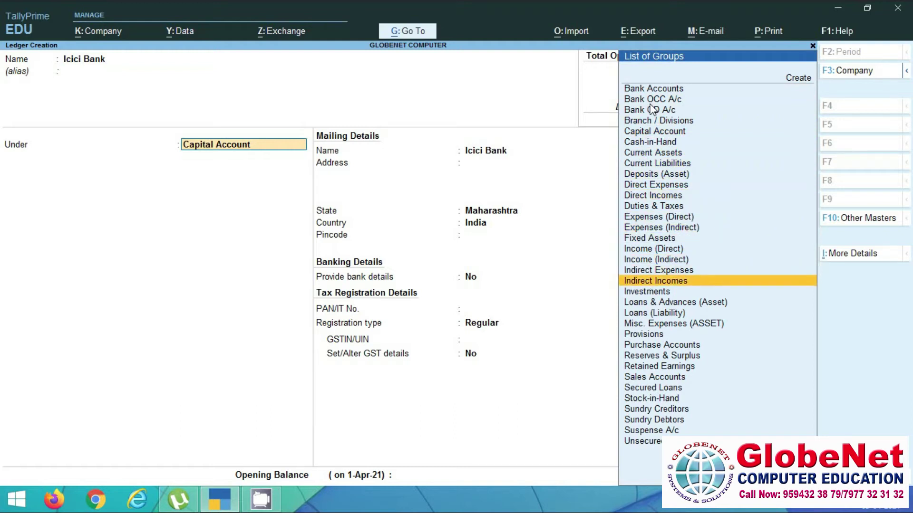
key(Down)
key(Down)
key(Down)
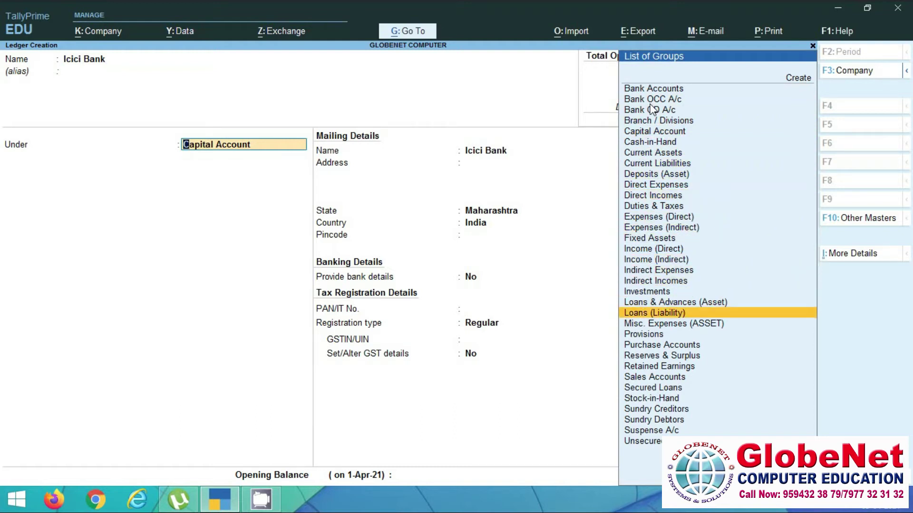
key(Return)
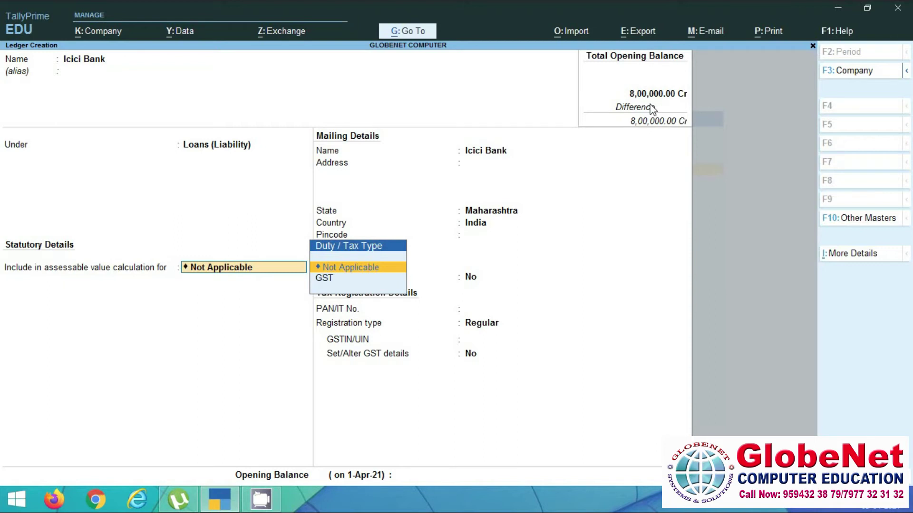
Step: Keep assessable value calculation at Not Applicable and accept the default mailing name, state and country, leaving the address and pincode blank
key(Down)
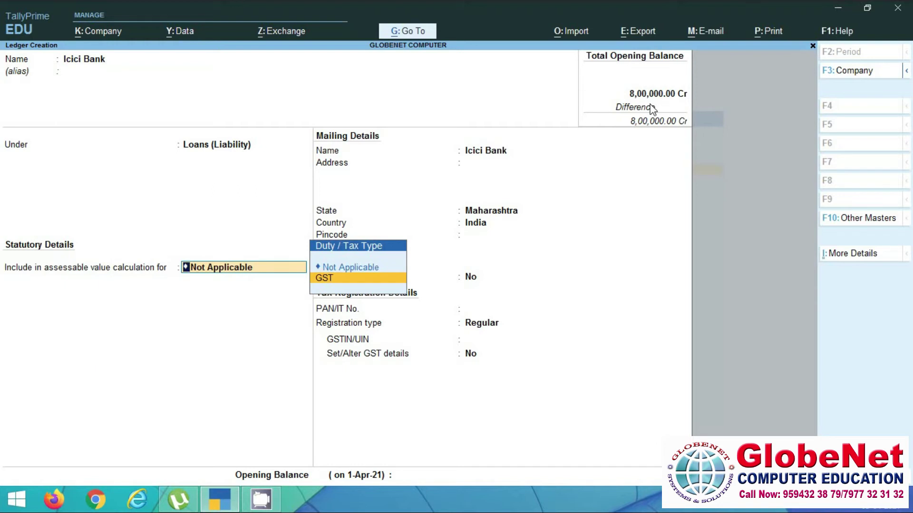
key(Up)
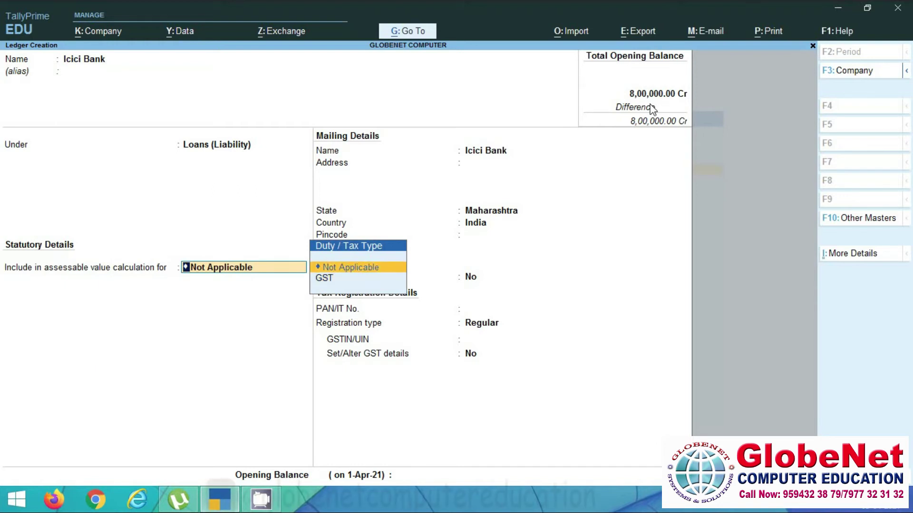
key(Return)
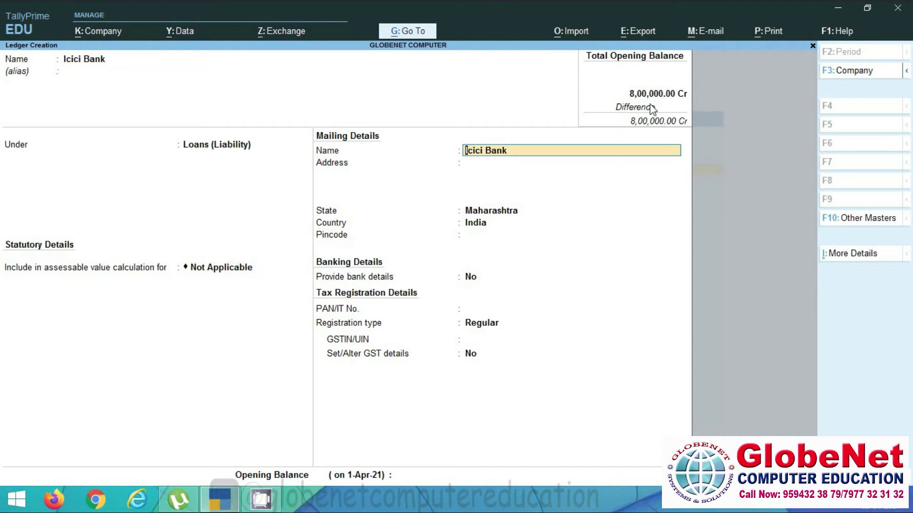
key(Return)
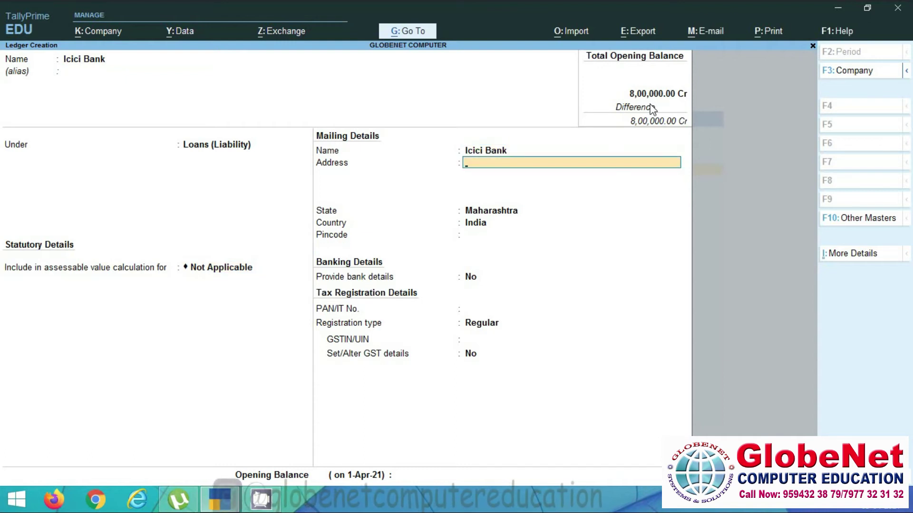
key(Return)
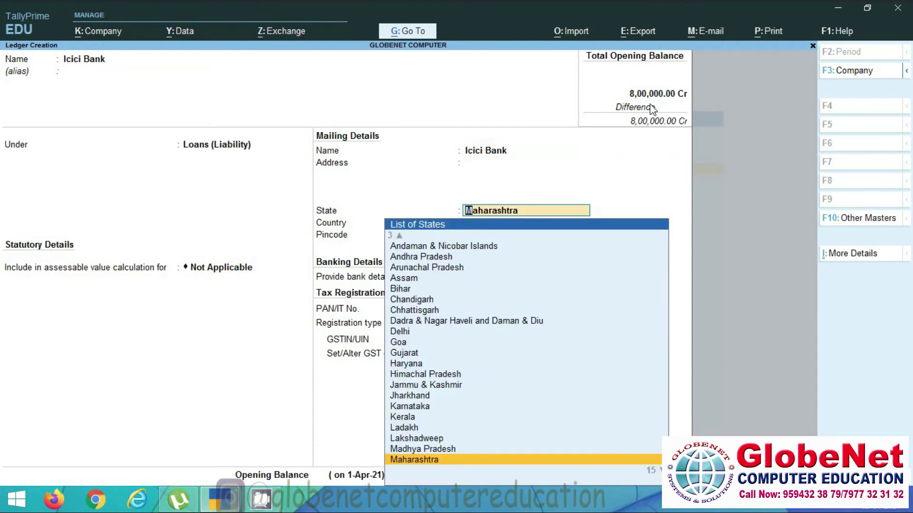
key(Return)
key(Return)
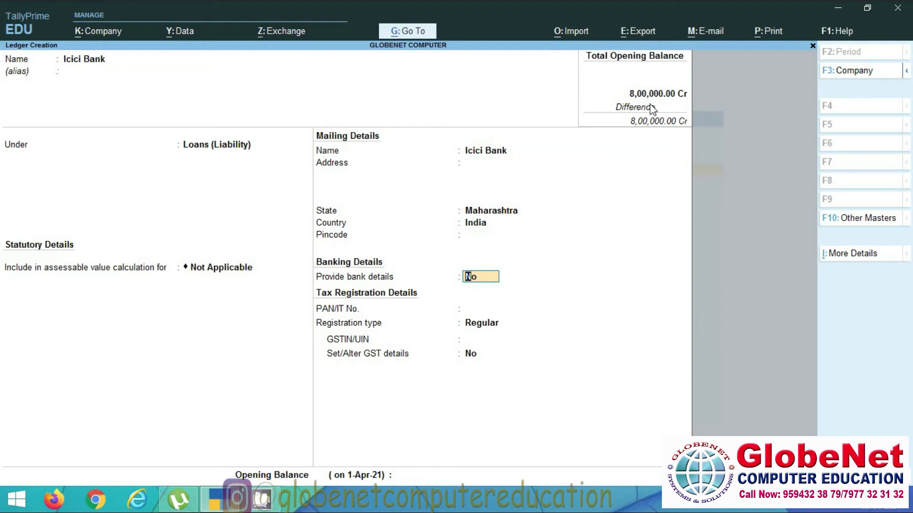
text(y)
key(Return)
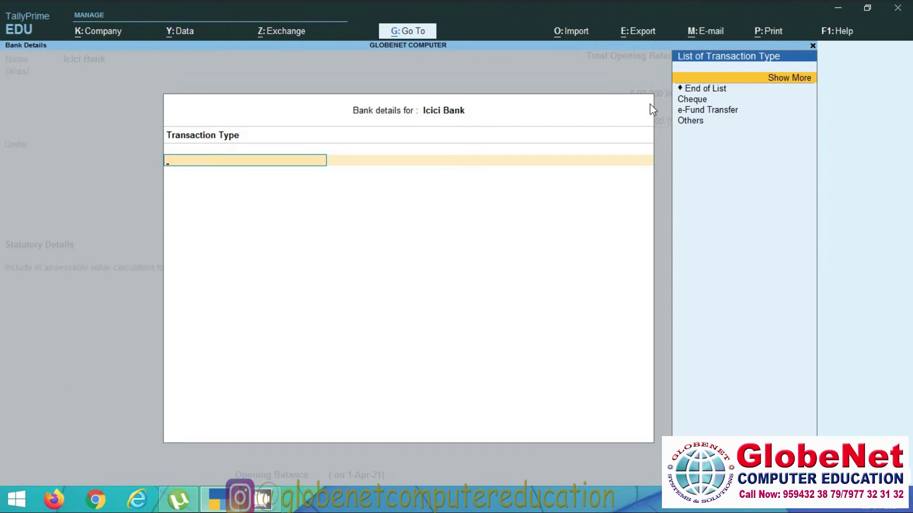
key(Down)
key(Down)
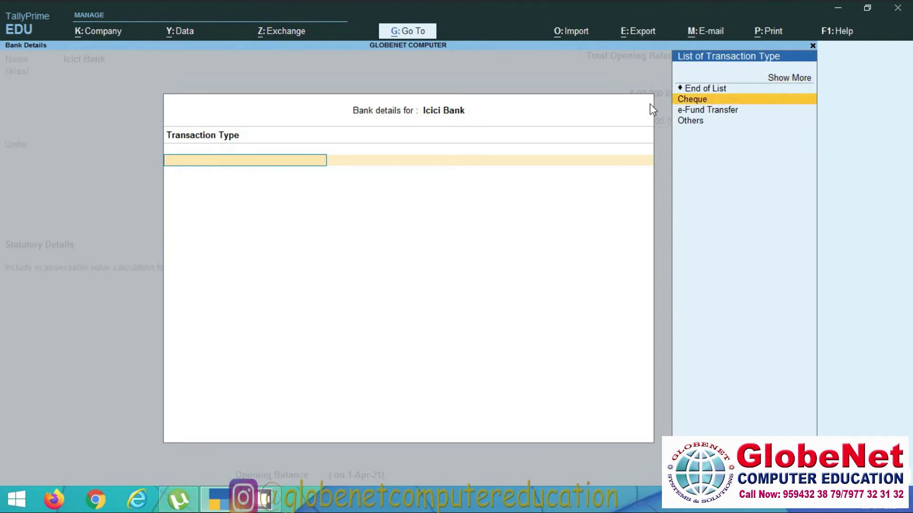
key(Return)
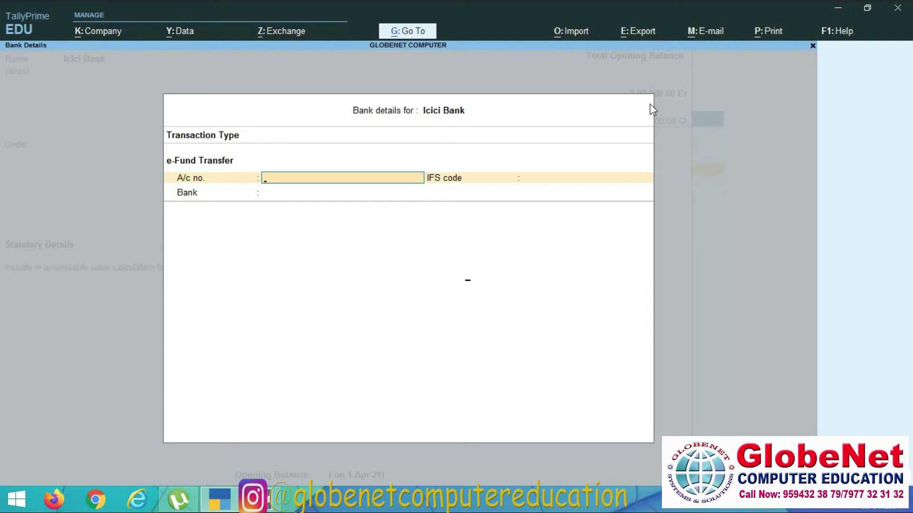
key(Escape)
text(n)
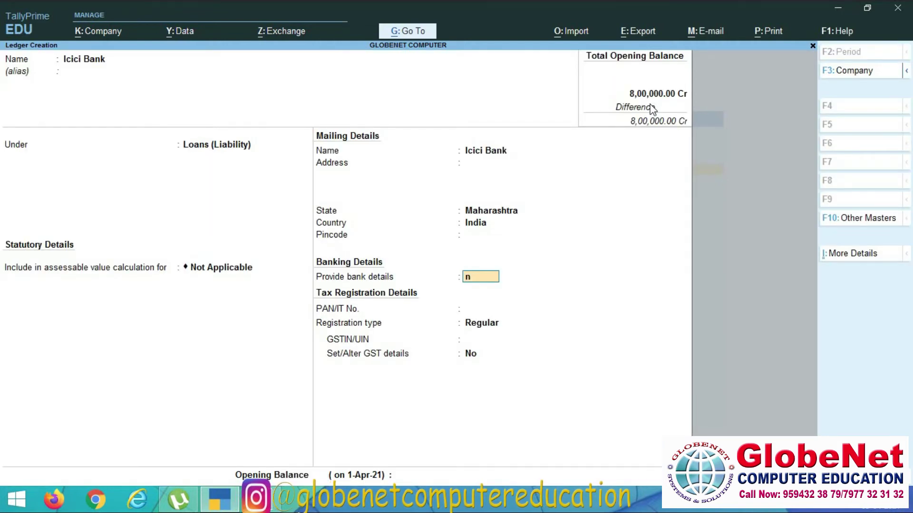
Step: Keep bank details at No, registration type Regular and GST details No for Icici Bank, leaving PAN and GSTIN blank
key(Return)
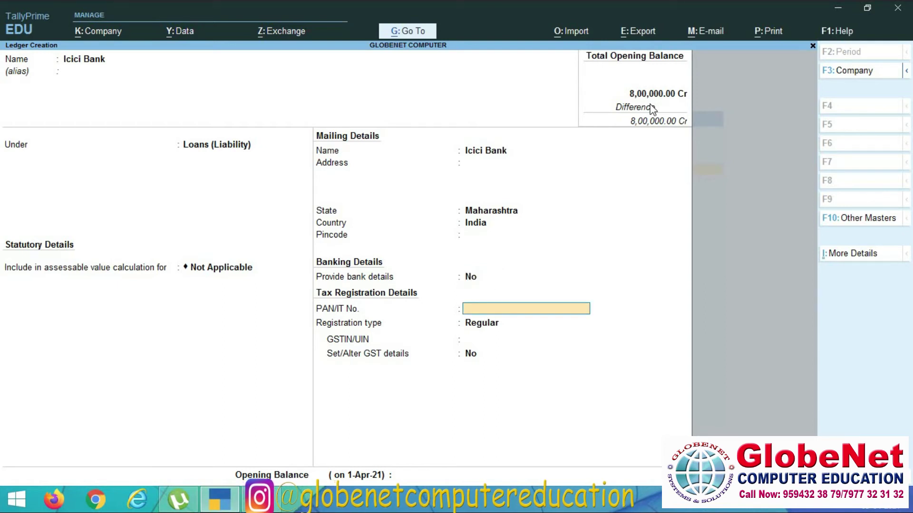
key(Return)
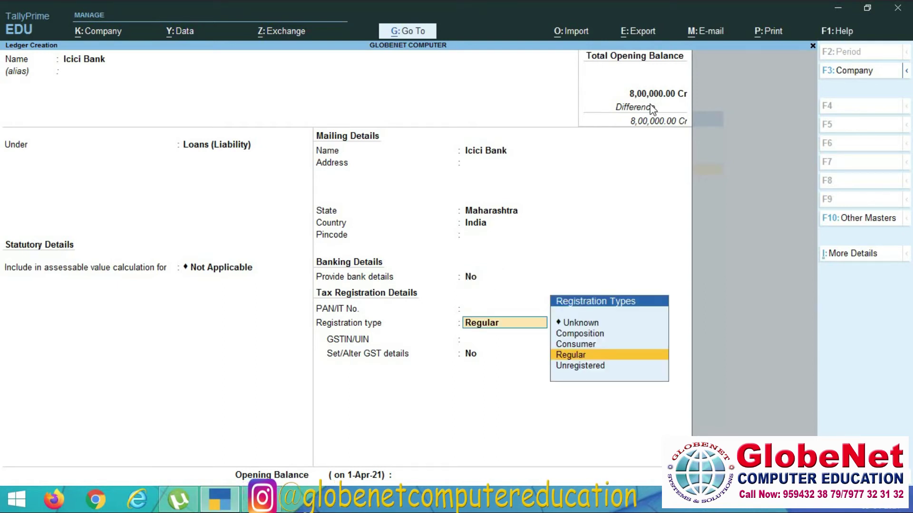
key(Return)
key(Return)
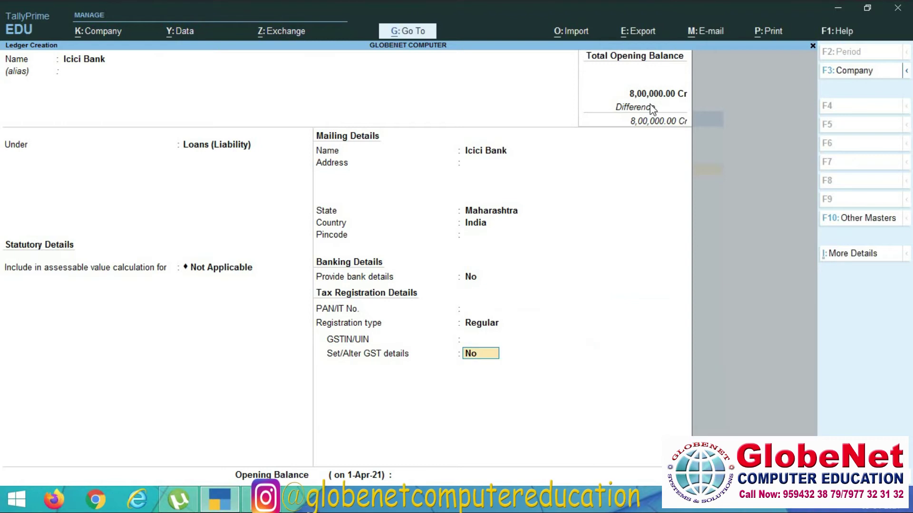
key(Return)
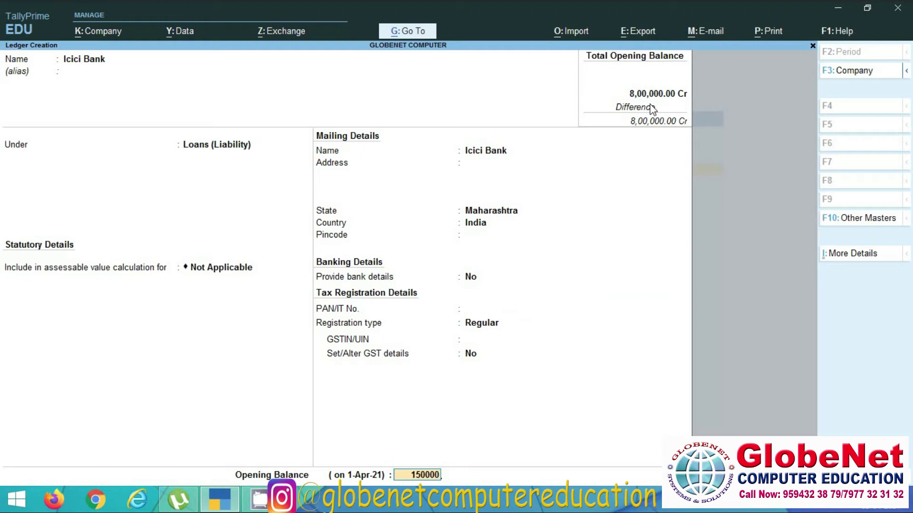
Step: Set the Icici Bank ledger's opening balance to 150000 Cr and save the ledger
text(150000)
key(Return)
key(Return)
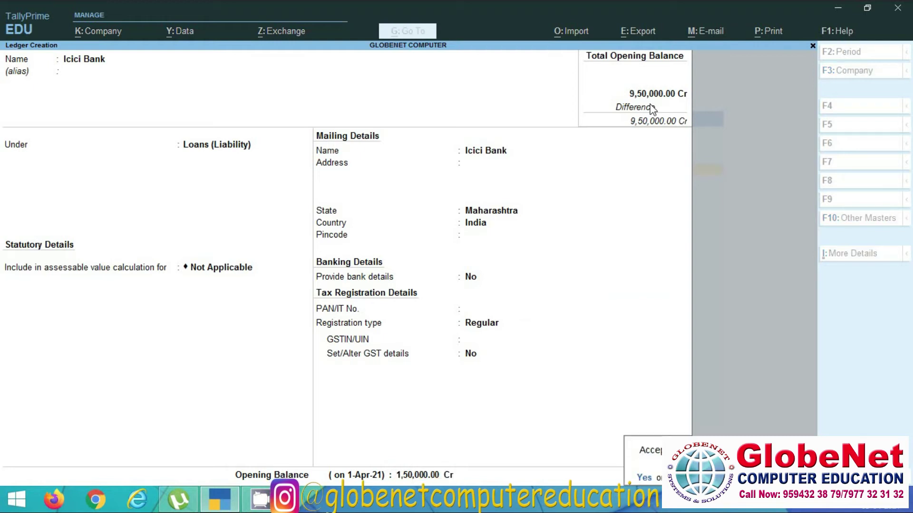
key(Return)
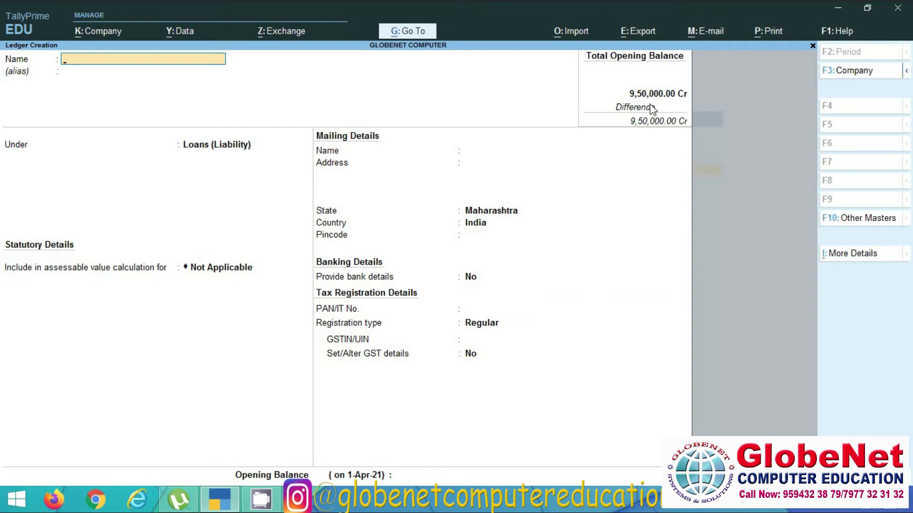
Step: Name the new ledger City Bank without an alias and keep it under the Loans (Liability) group
text(City)
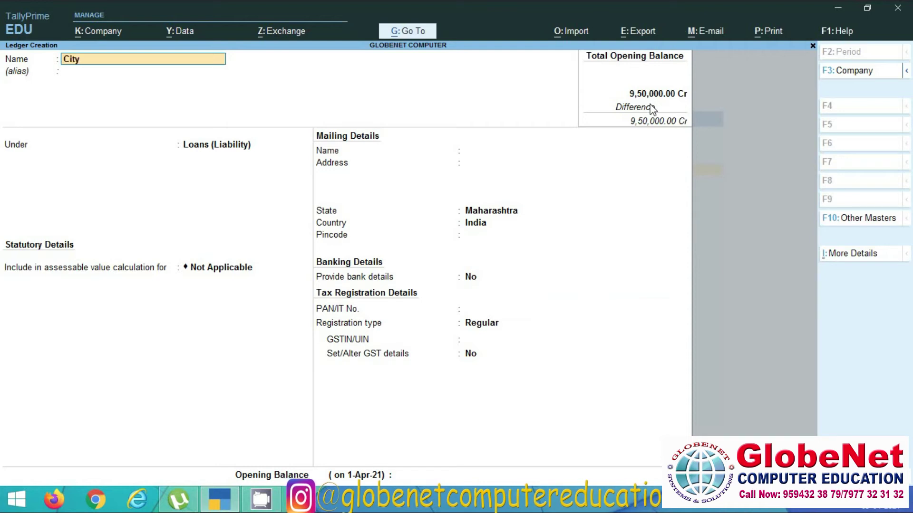
text( b)
key(BackSpace)
text(BN)
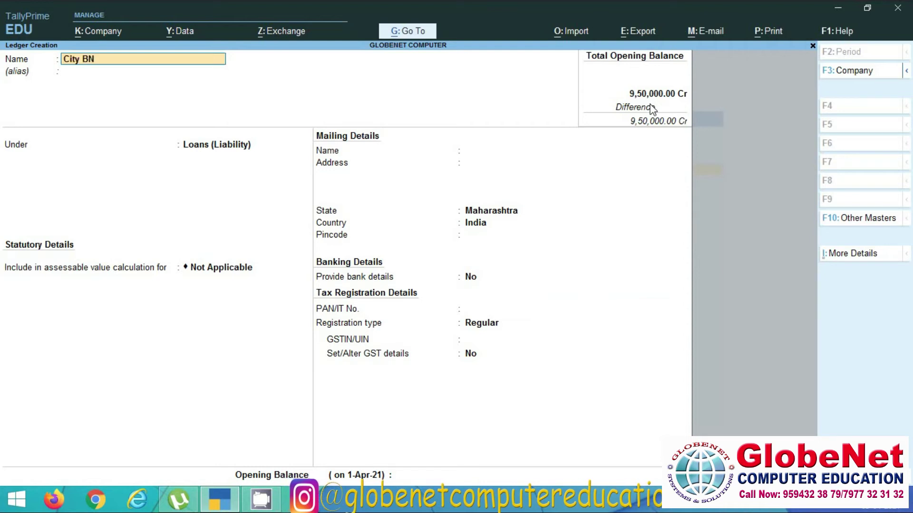
key(BackSpace)
key(BackSpace)
text(B)
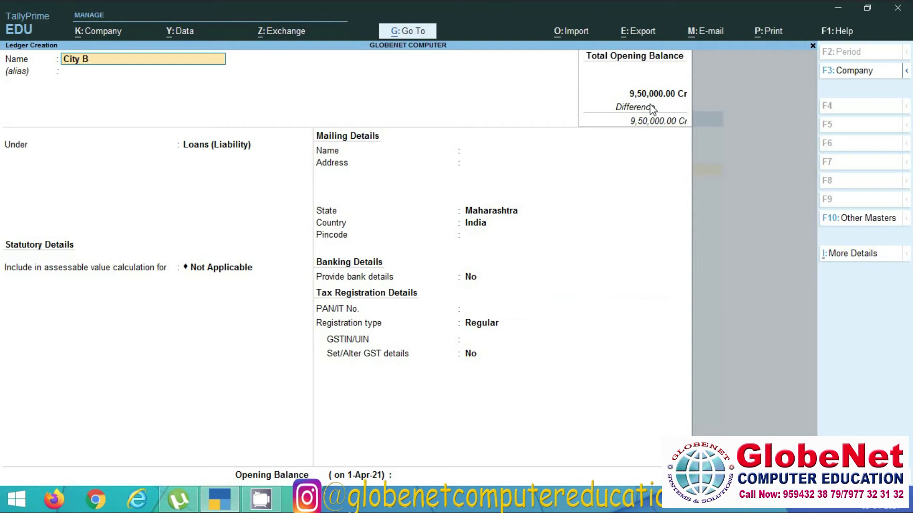
text(ank)
key(Return)
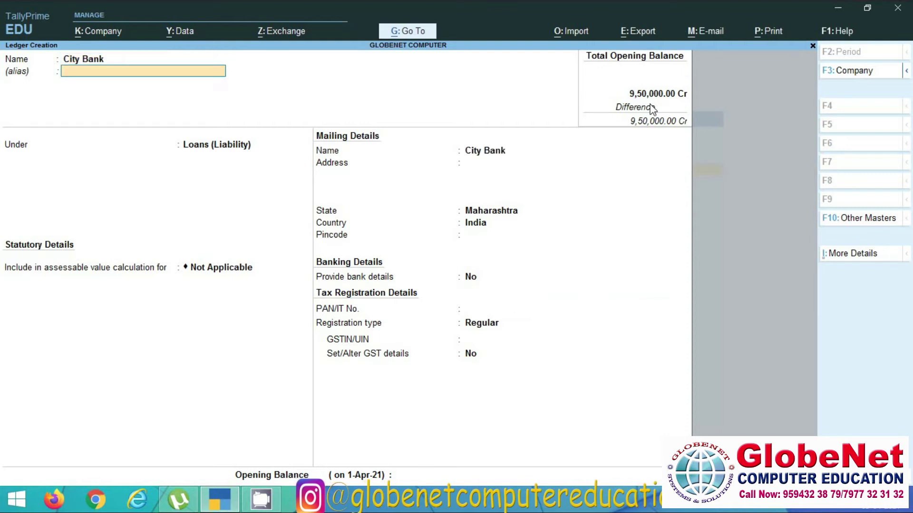
key(Return)
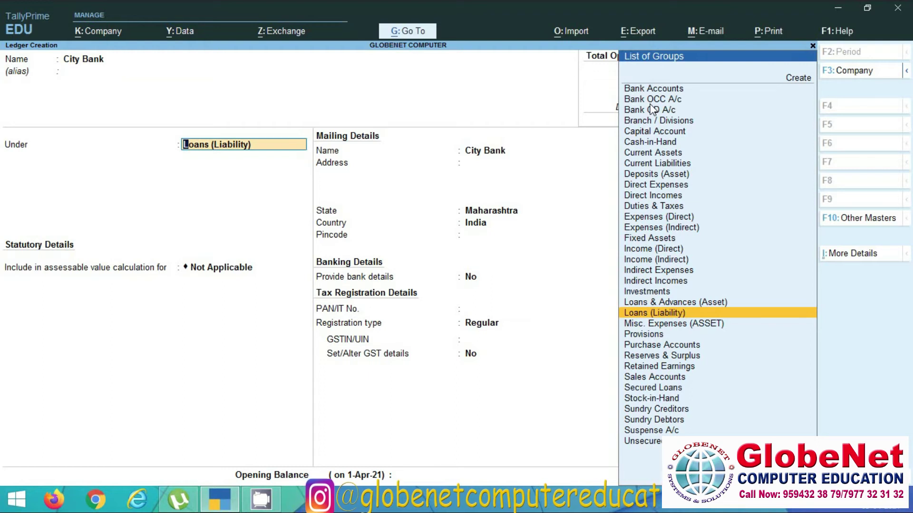
key(Return)
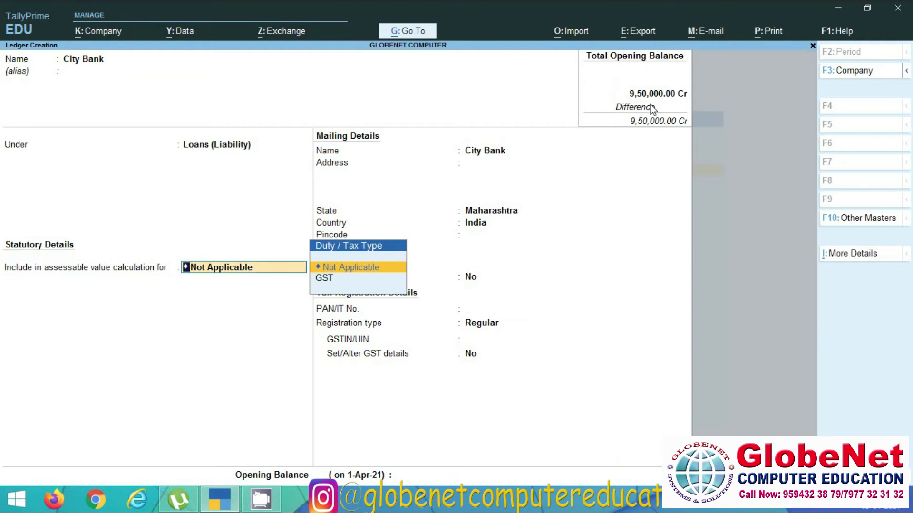
Step: Keep City Bank's assessable value calculation at Not Applicable and accept the default mailing details, leaving the address and pincode blank
key(Return)
key(Return)
key(Return)
key(Return)
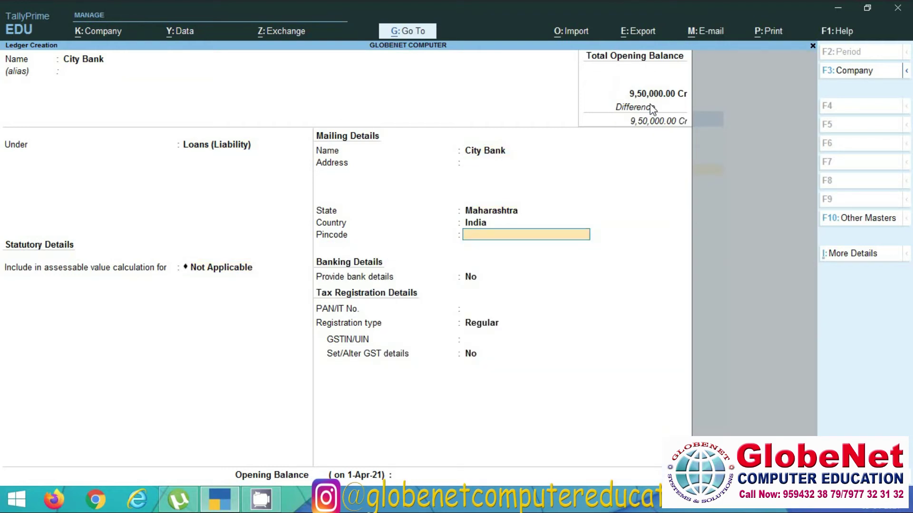
key(Return)
Step: Keep City Bank's bank details at No, registration type Regular and GST details No, leaving PAN and GSTIN blank
key(Return)
key(Return)
key(Return)
key(Return)
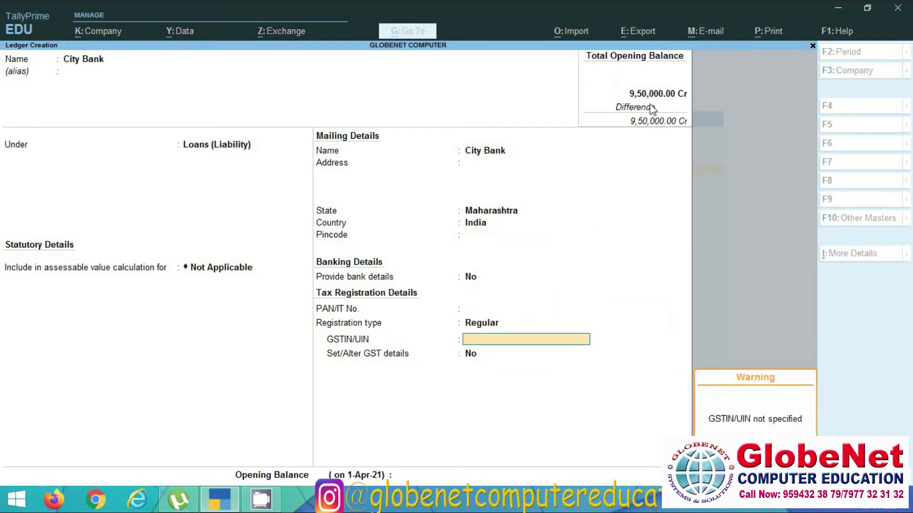
key(Return)
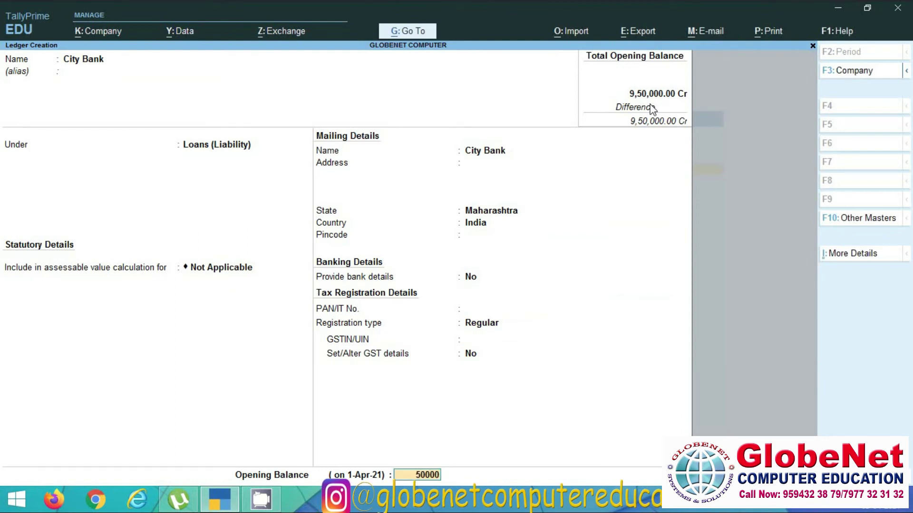
Step: Save the City Bank ledger with an opening balance of 50000 Cr and leave master creation
key(Return)
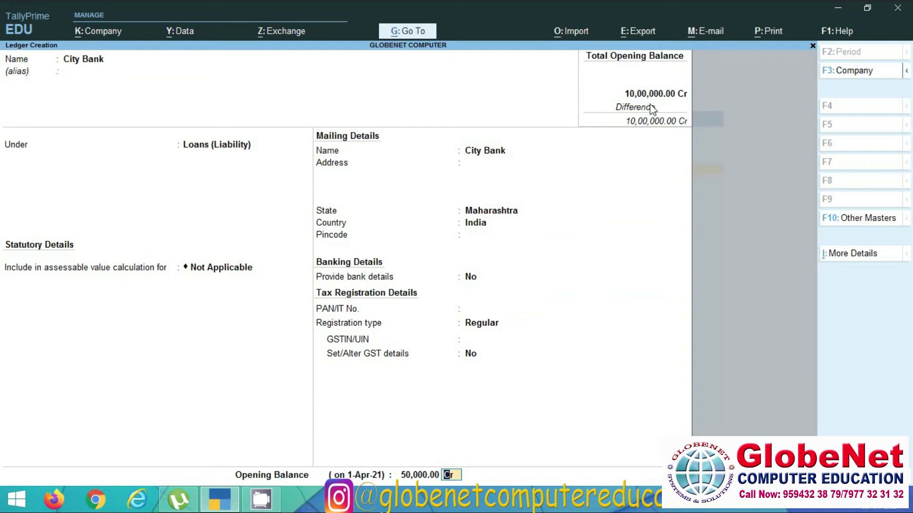
key(Return)
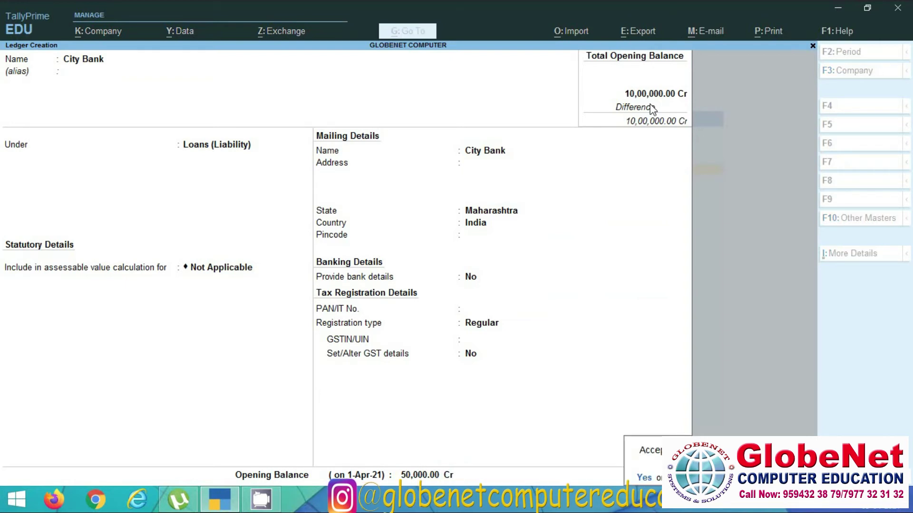
key(Return)
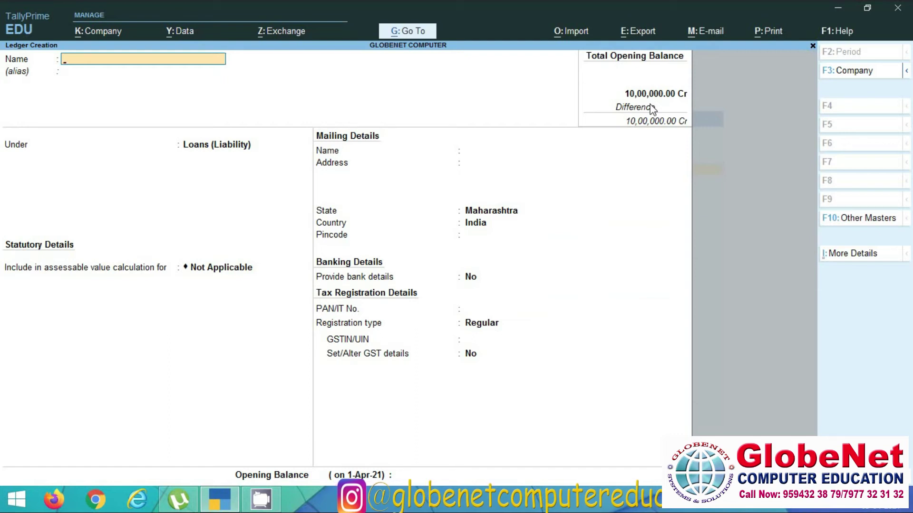
key(Escape)
key(Return)
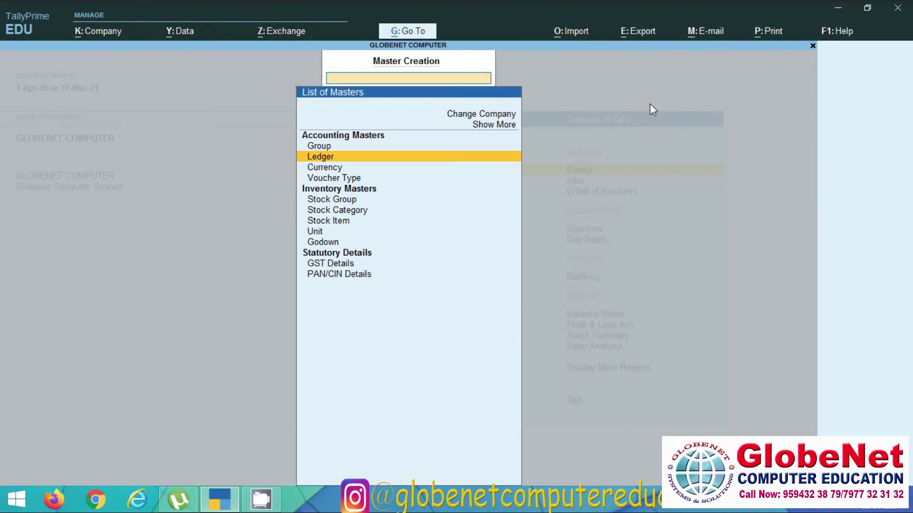
key(Escape)
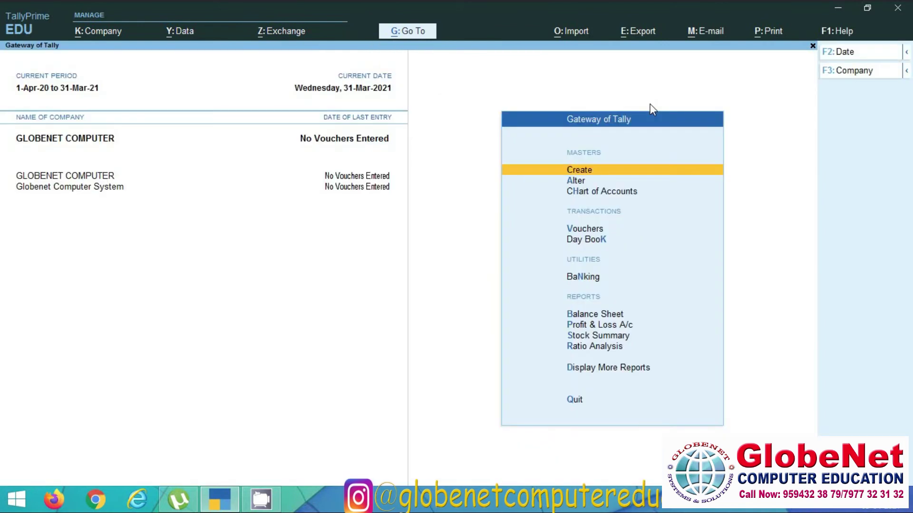
Step: Open the Balance Sheet in its detailed view and review the liabilities from Capital Account to Current Liabilities
key(b)
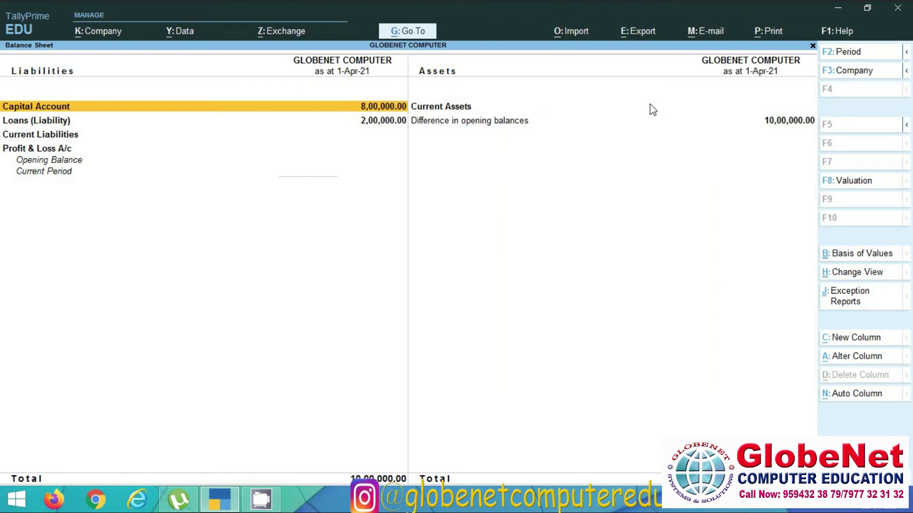
key(alt+F5)
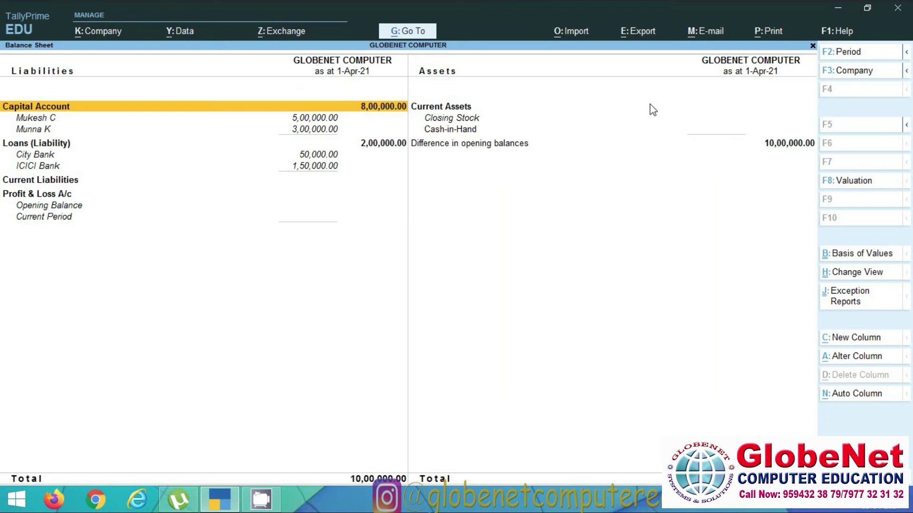
key(Down)
key(Down)
key(Down)
key(Down)
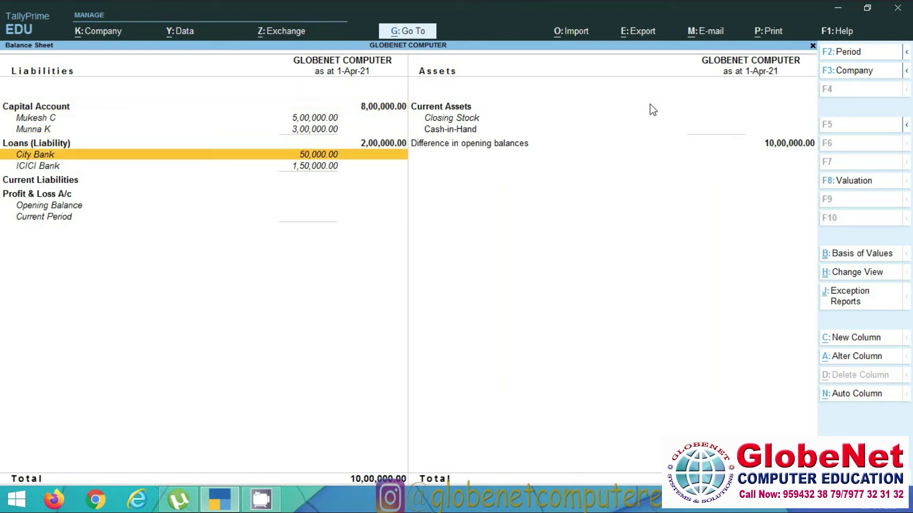
key(Down)
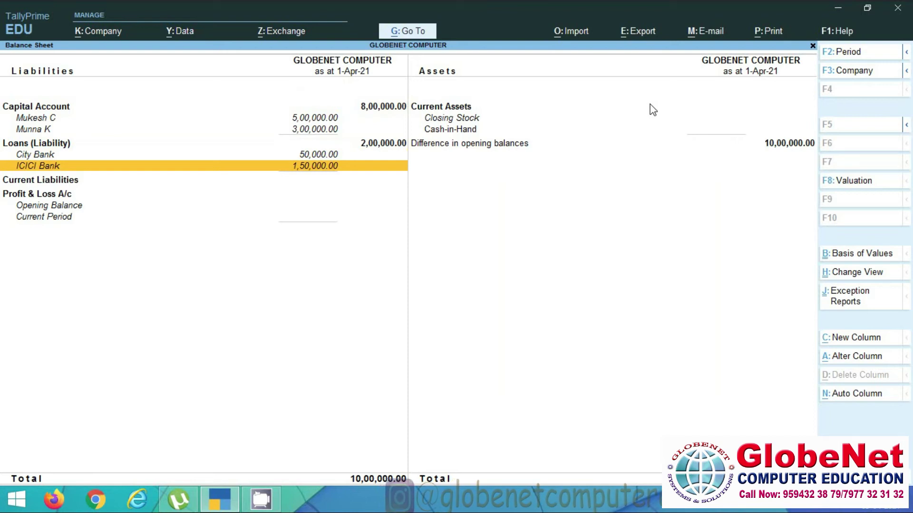
key(Down)
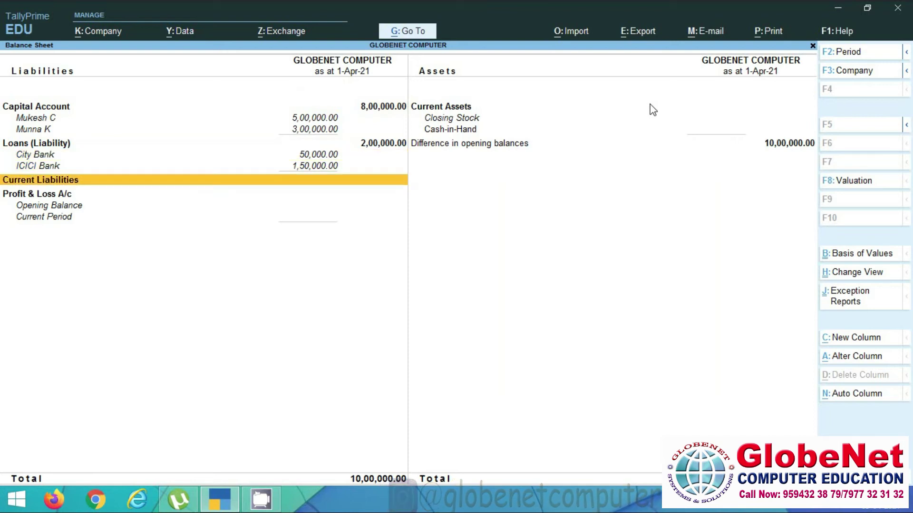
Step: Review the assets side from Current Assets to Difference in opening balances, and close the Balance Sheet
key(Right)
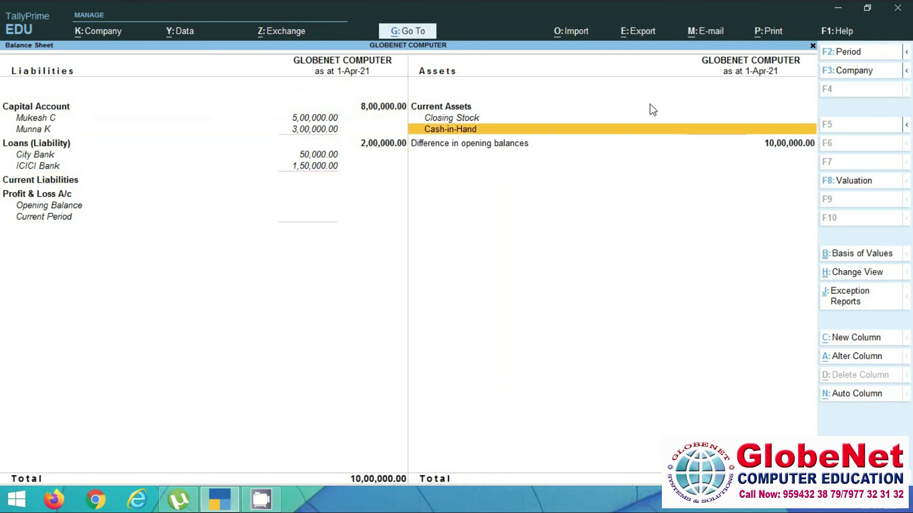
key(Up)
key(Up)
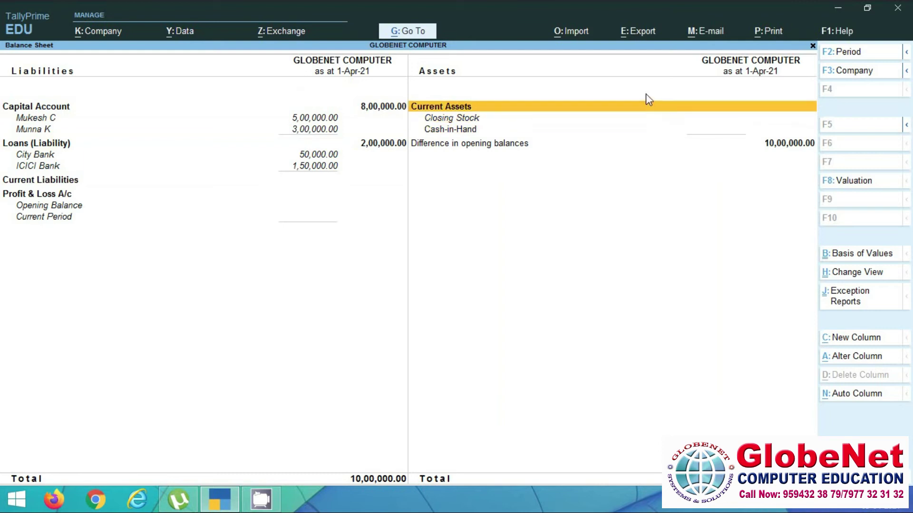
key(Down)
key(Down)
key(Down)
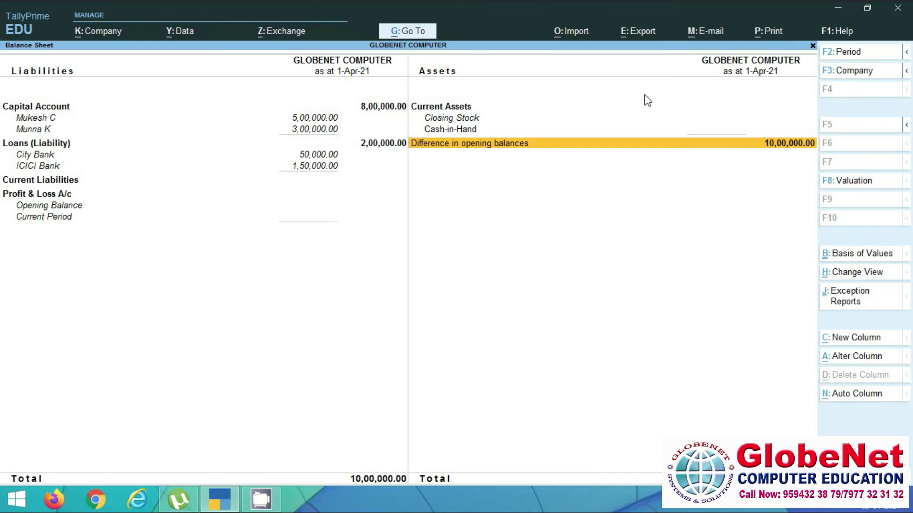
key(Escape)
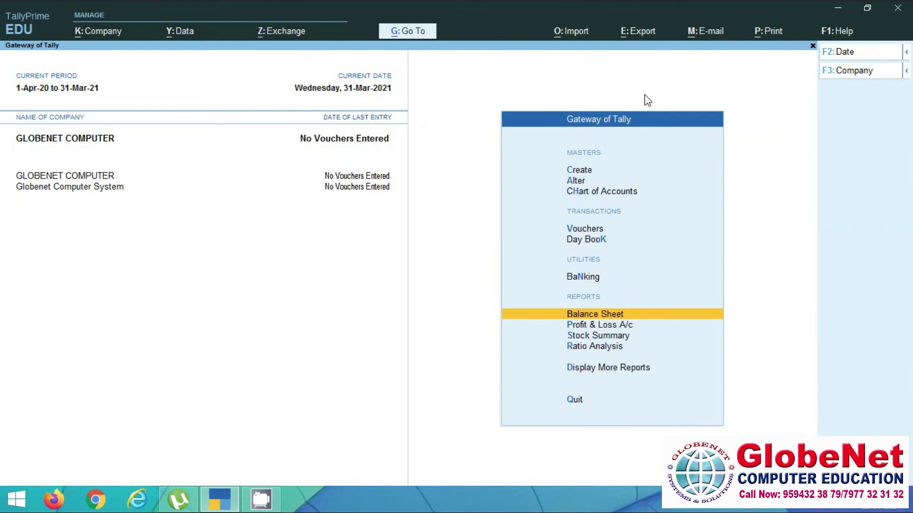
Step: Open the creation form for a new ledger under the accounting masters
key(Up)
key(Up)
key(Up)
key(Up)
key(Up)
key(Up)
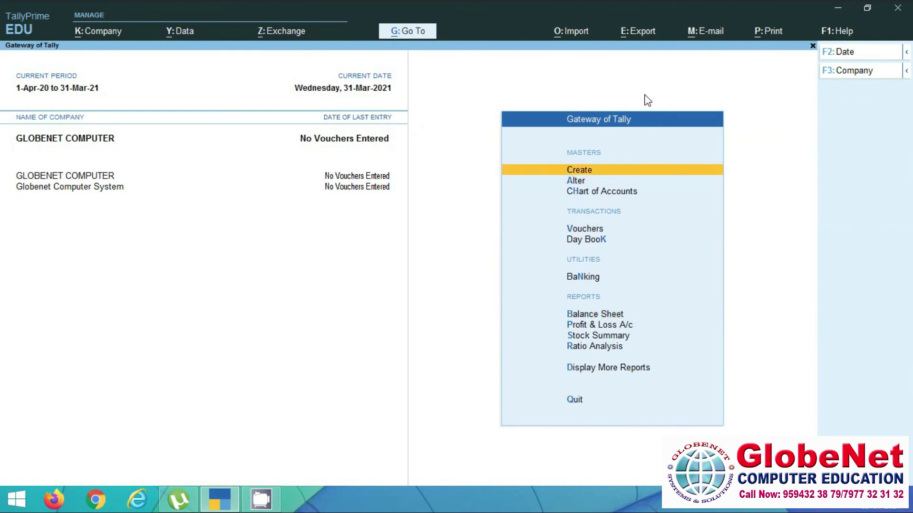
key(Return)
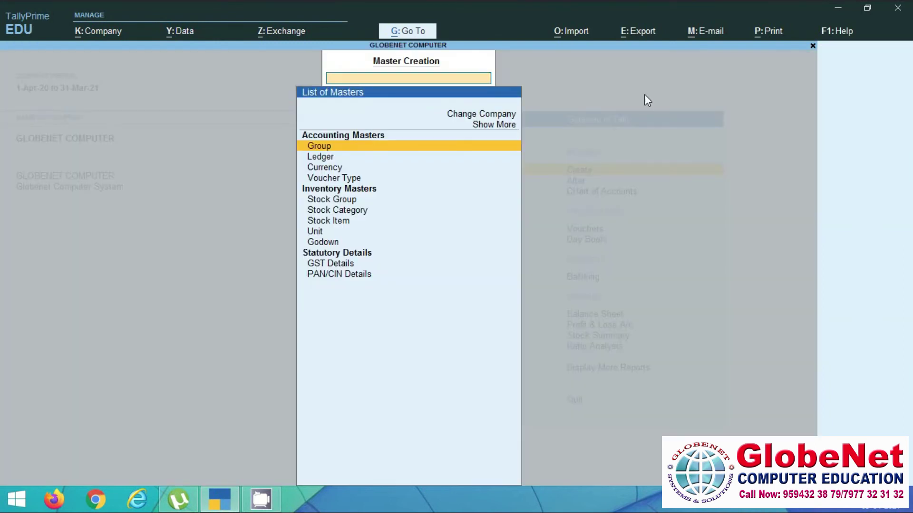
key(Down)
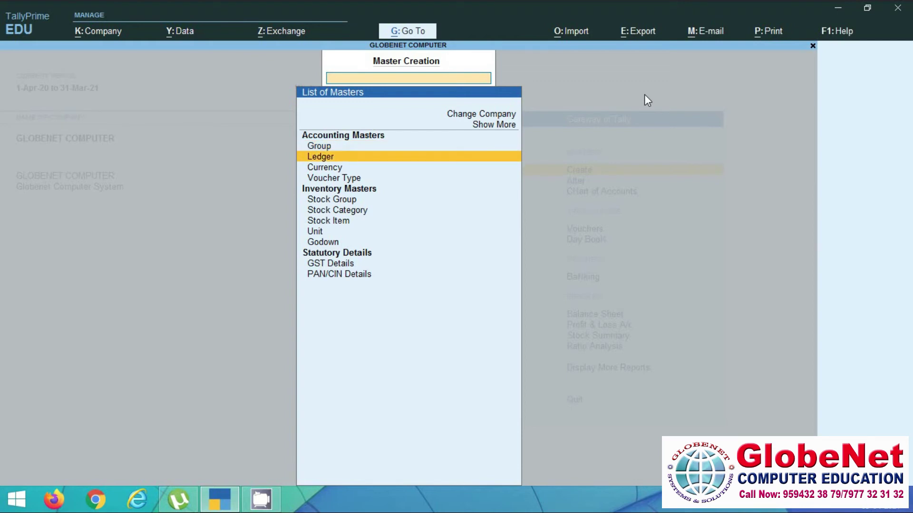
key(Return)
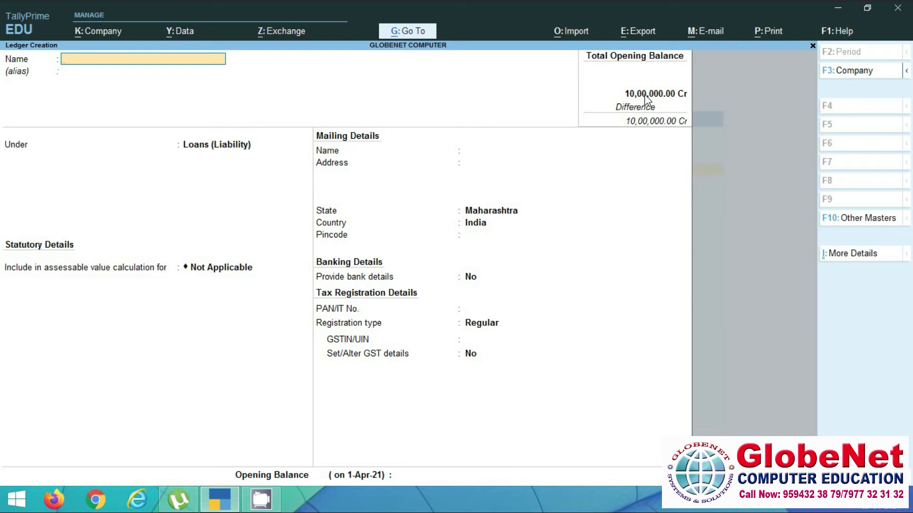
Step: Name the new ledger Land & Building, leave the alias blank and place it under Fixed Assets
text(Land & Building)
key(Return)
key(Return)
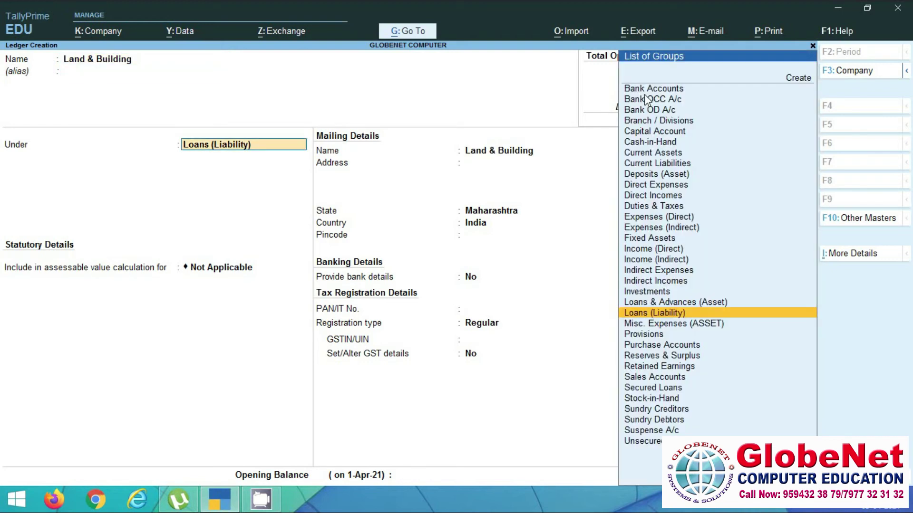
text(F)
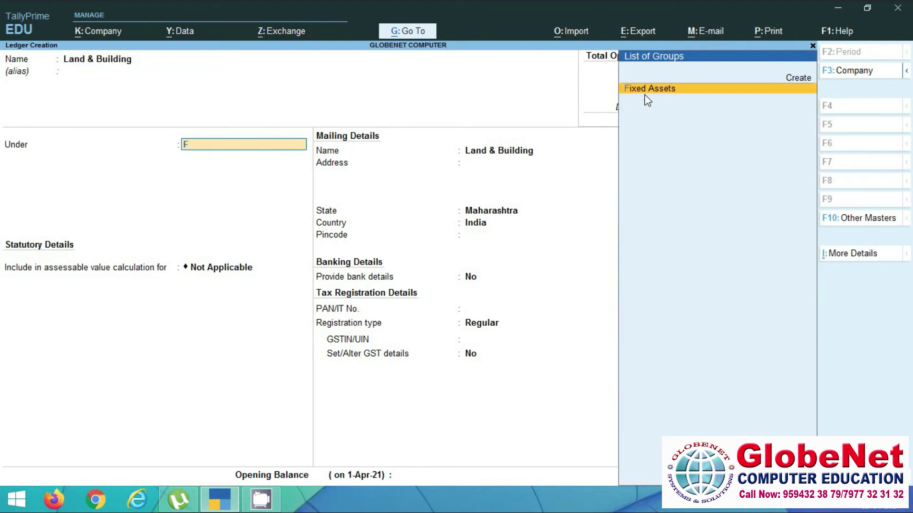
key(Return)
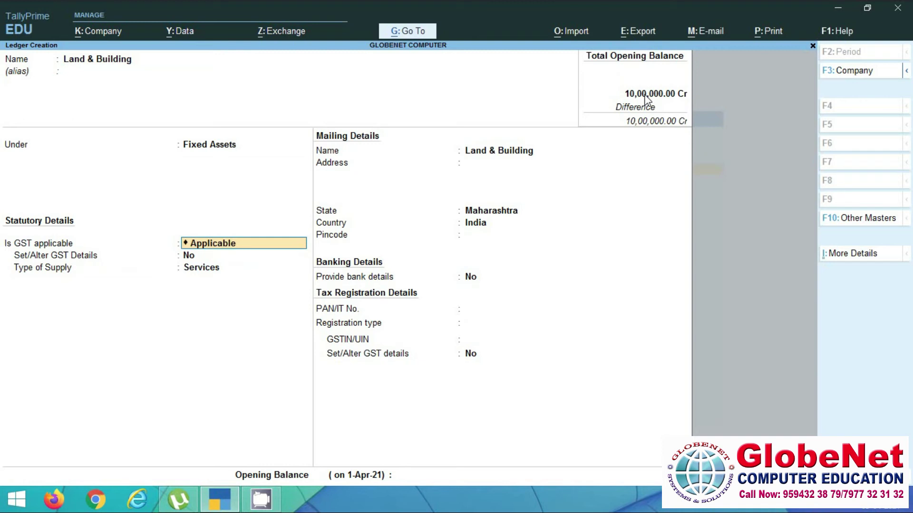
Step: Keep GST Applicable and GST details No for Land & Building, and set its type of supply to Goods
key(Return)
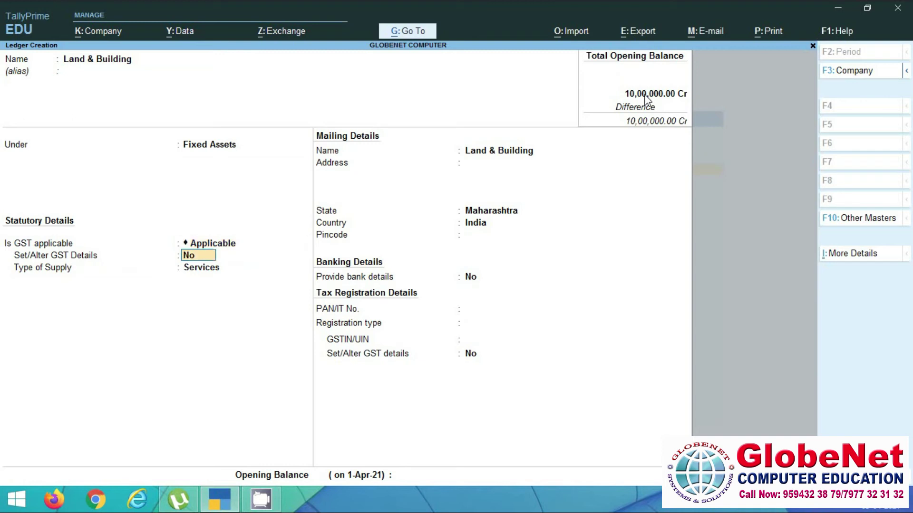
key(Return)
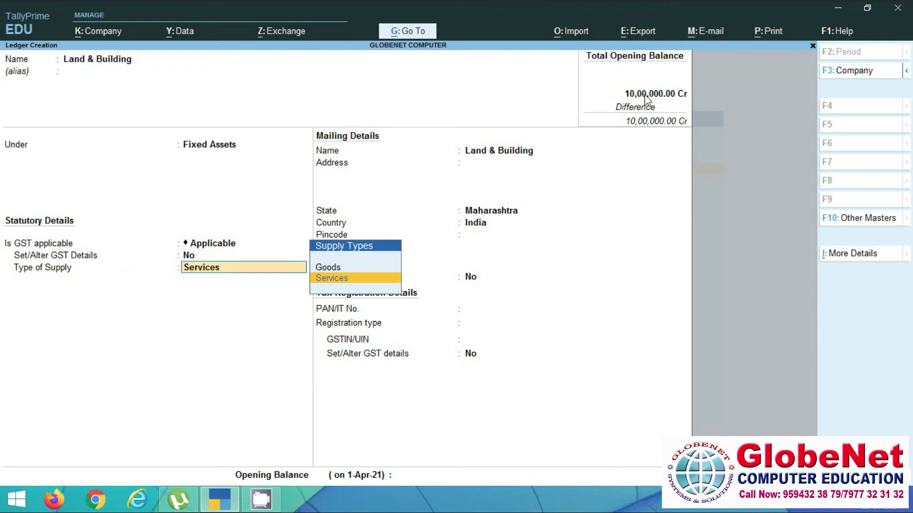
key(Up)
key(Return)
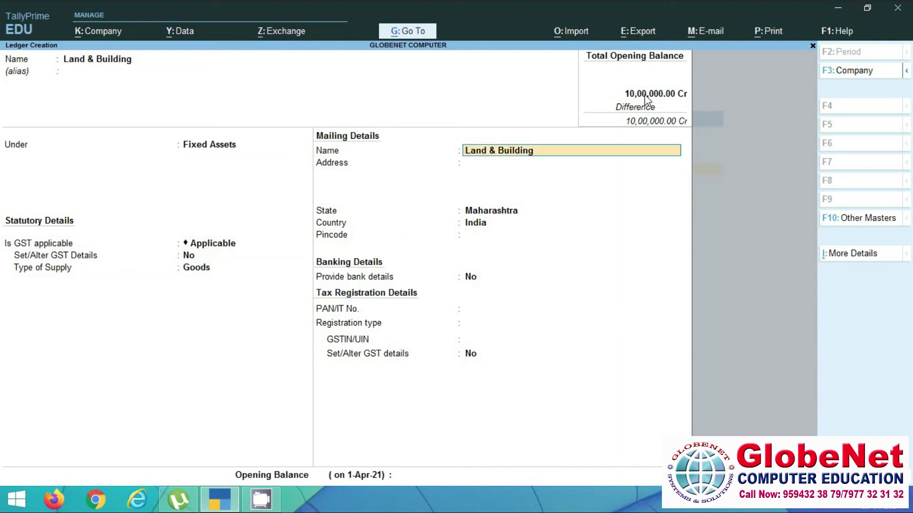
Step: Keep Land & Building's mailing details with state Maharashtra and country India, bank details No, and the remaining tax registration fields unchanged
key(Return)
key(Return)
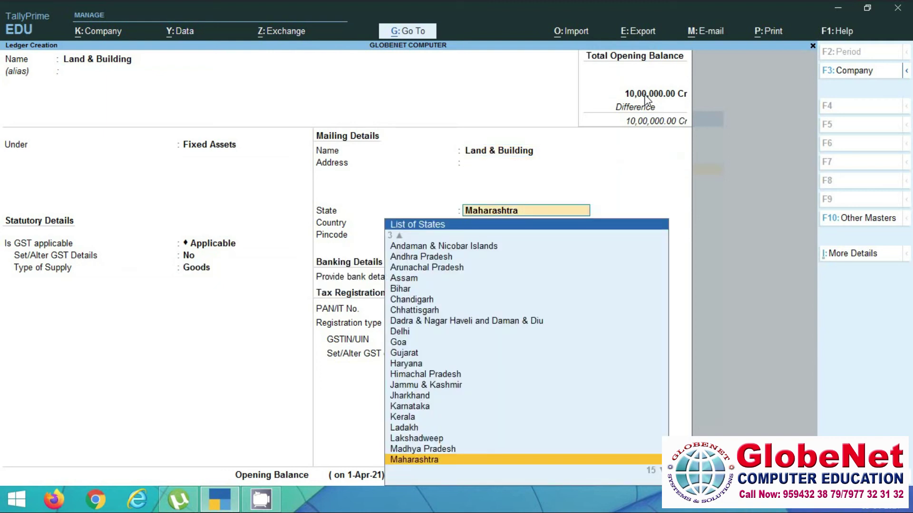
key(Return)
key(Return)
key(Return)
key(Return)
key(Return)
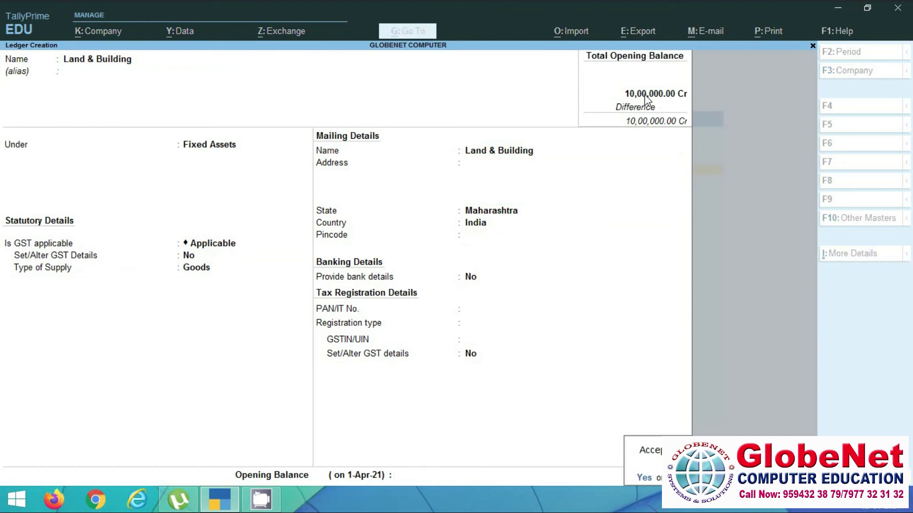
Step: Return to the opening balance, enter 80000 Dr and save the Land & Building ledger
key(Escape)
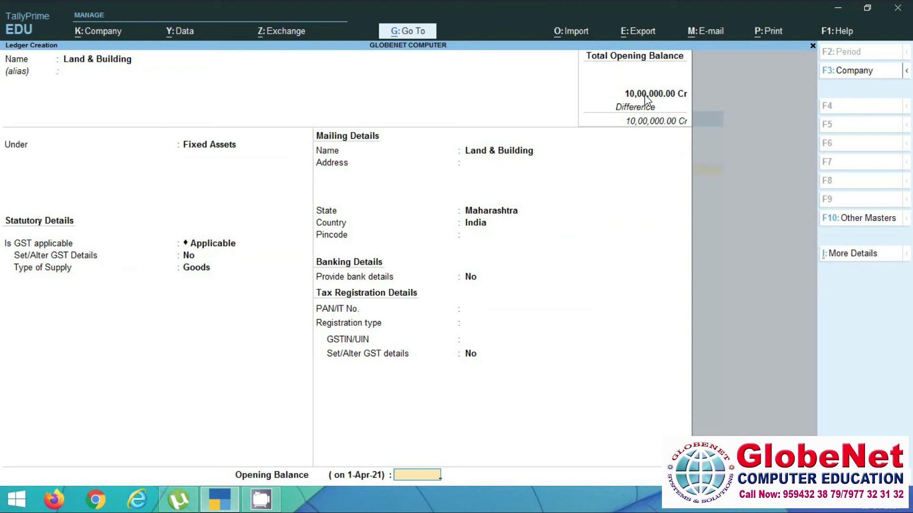
text(80000)
key(Return)
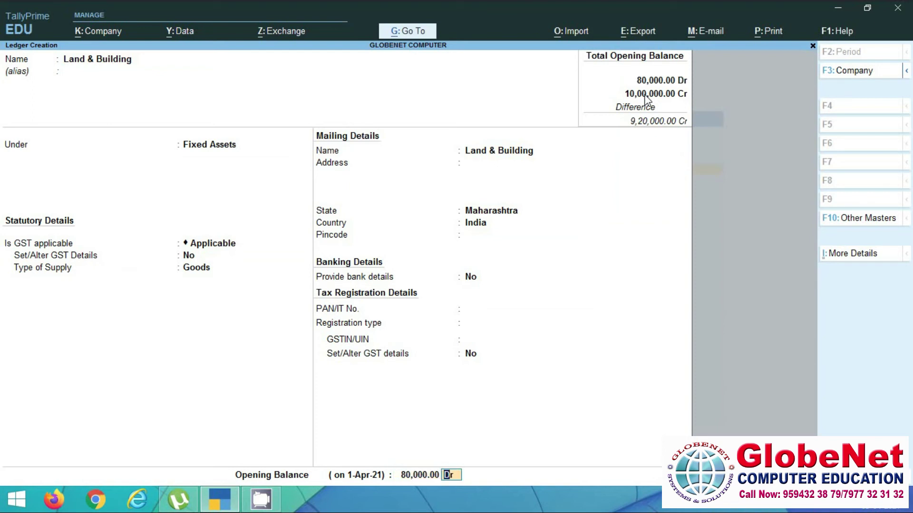
key(Return)
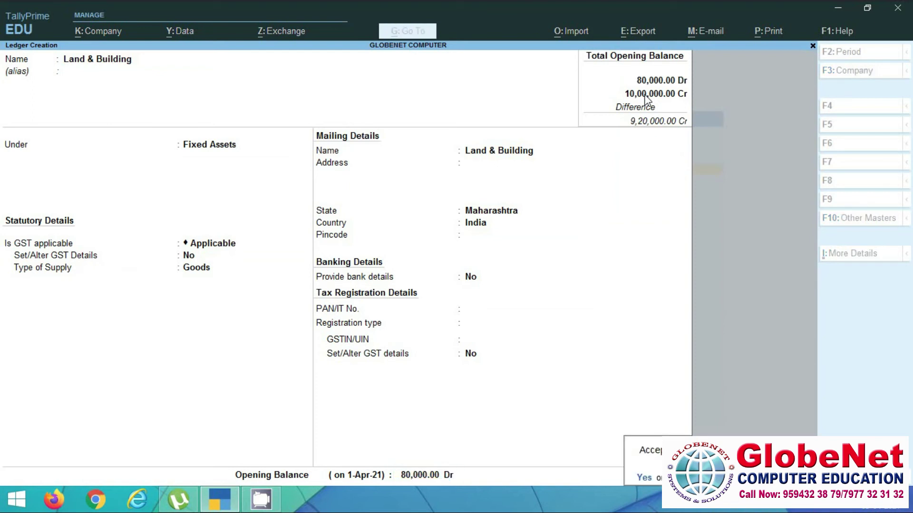
key(y)
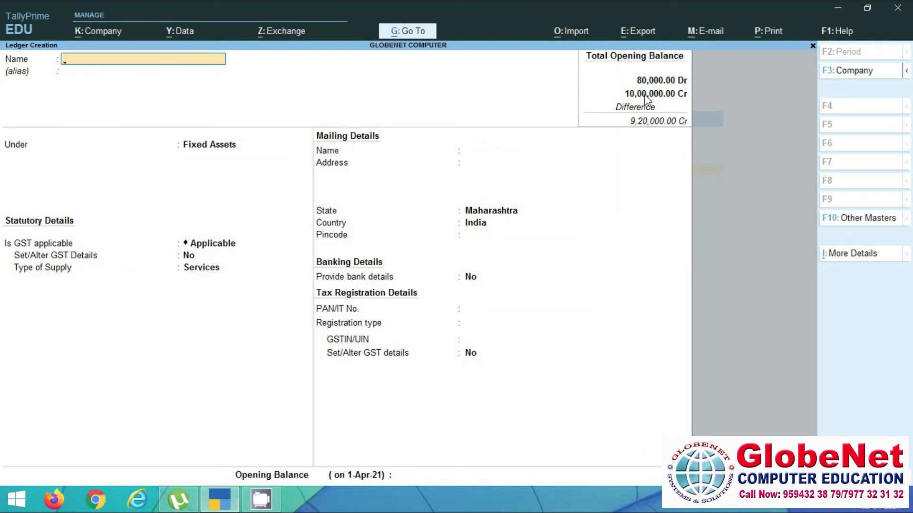
Step: Name the next ledger Furniture, leave its alias blank and keep it under Fixed Assets
text(Fu)
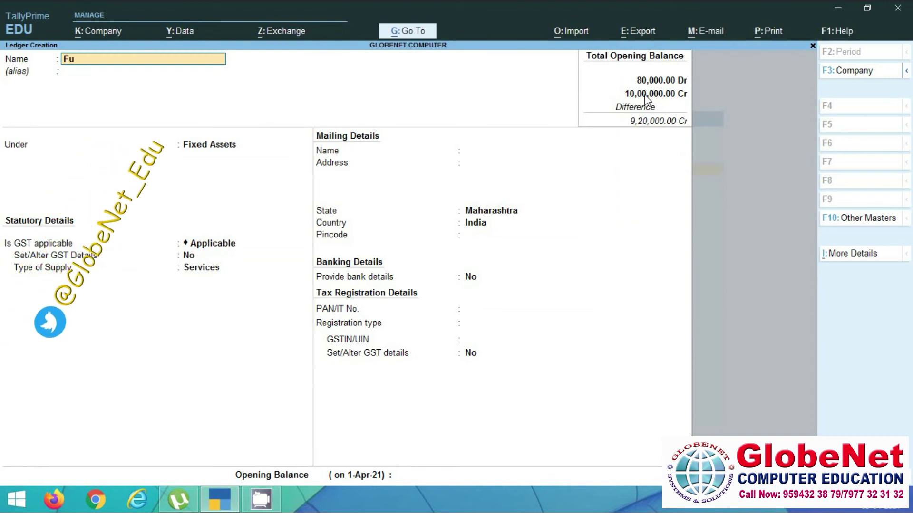
text(rniture)
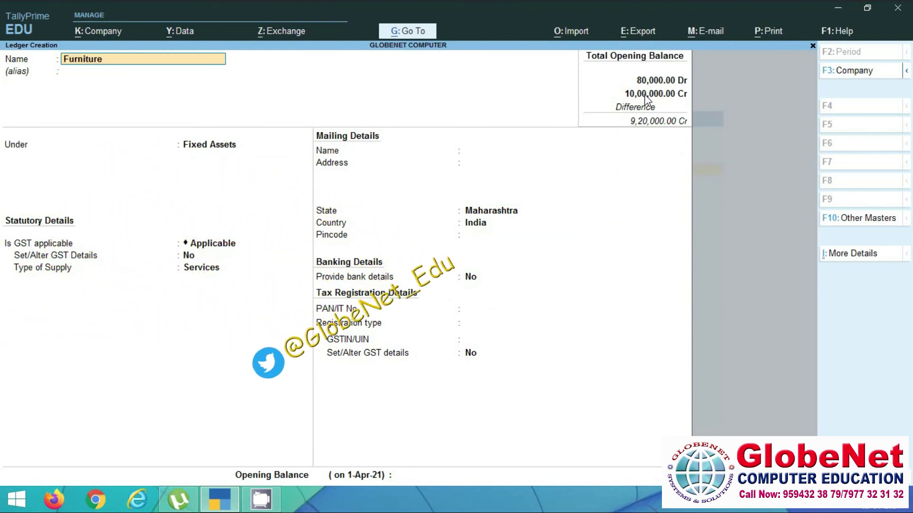
key(Return)
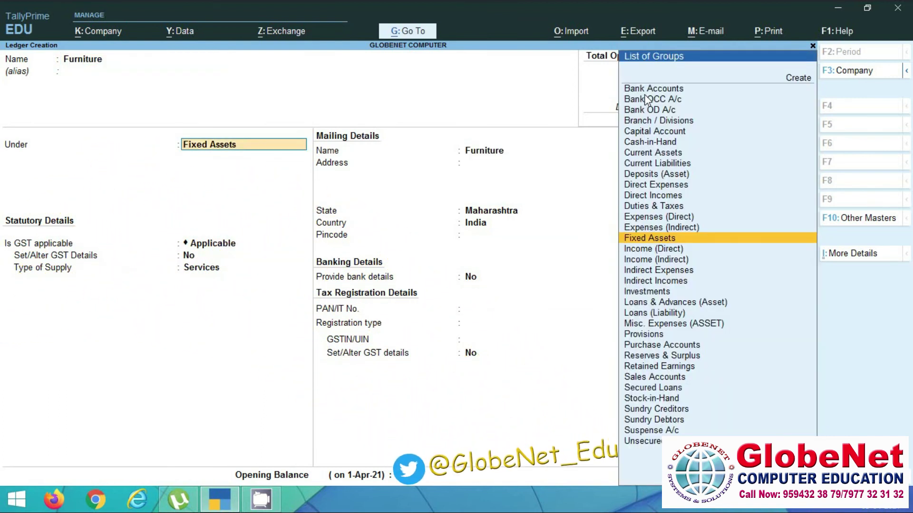
key(Return)
key(Return)
key(Return)
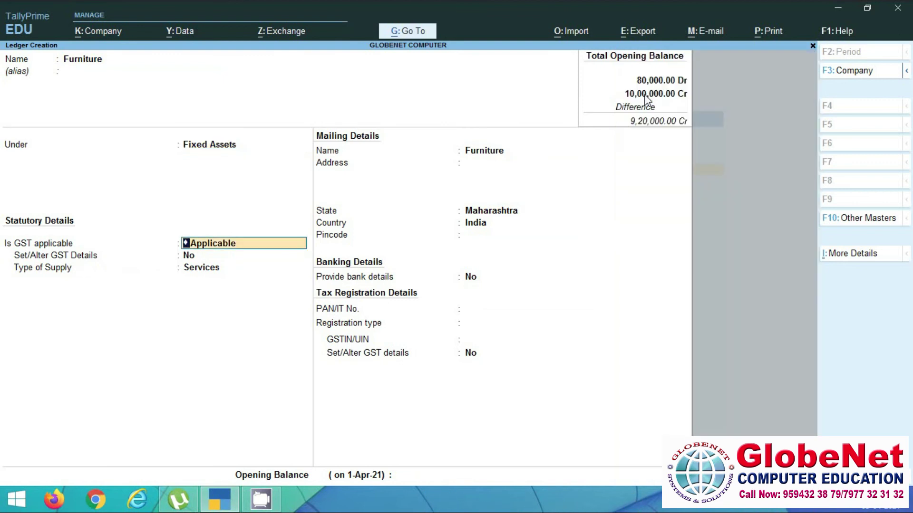
Step: Accept Furniture's default details: GST Applicable, type of supply Services, state Maharashtra, and bank and GST details No
key(Return)
key(Return)
key(Return)
key(Return)
key(Return)
key(Return)
key(Return)
key(Return)
key(Return)
key(Return)
key(Return)
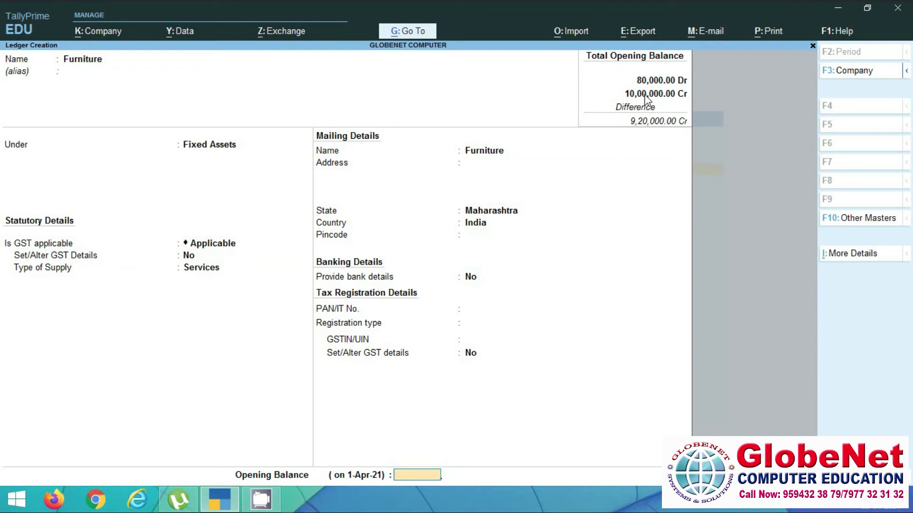
Step: Give the Furniture ledger an opening balance of 200000 Dr and save it
text(20000)
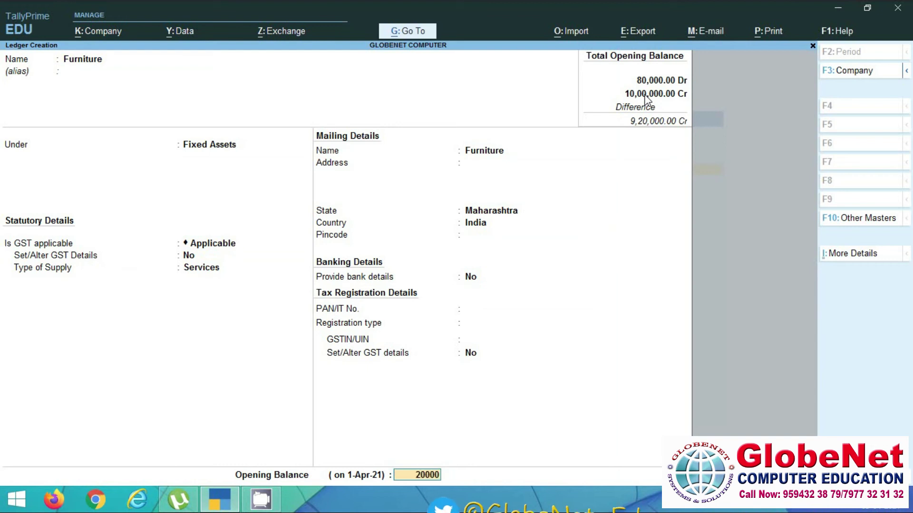
key(Return)
key(Return)
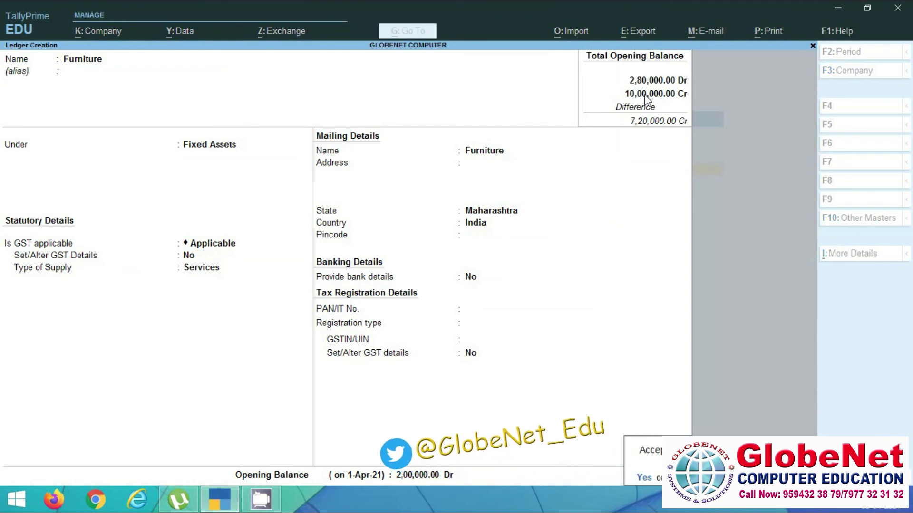
key(Return)
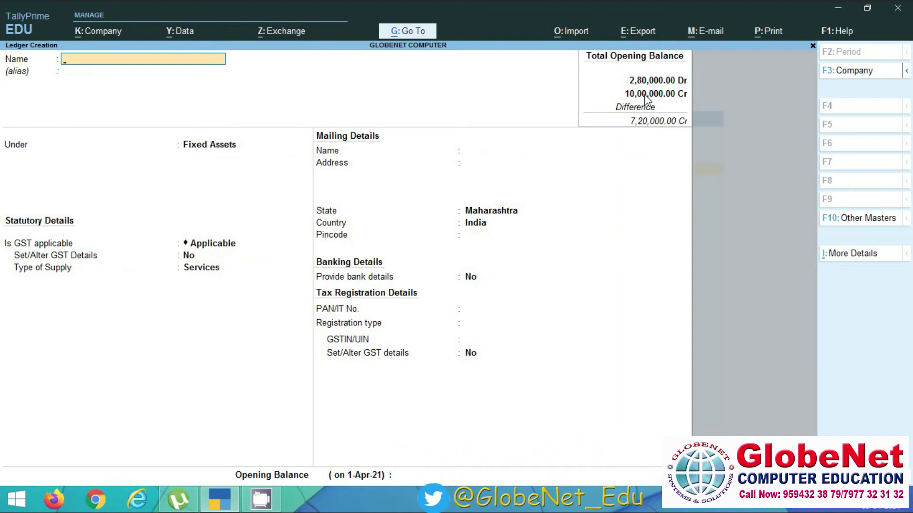
Step: Name the next ledger Machinery, leave its alias blank and keep it under Fixed Assets
text(Machinery)
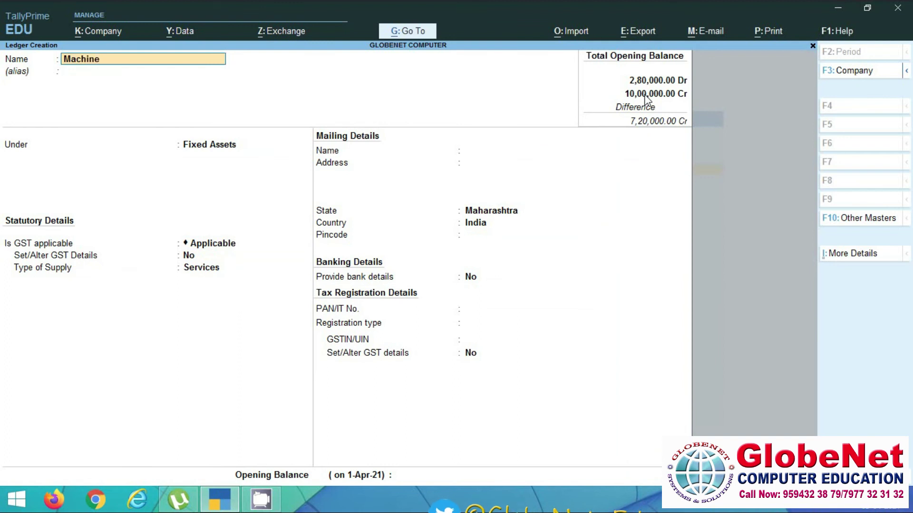
key(Return)
key(Return)
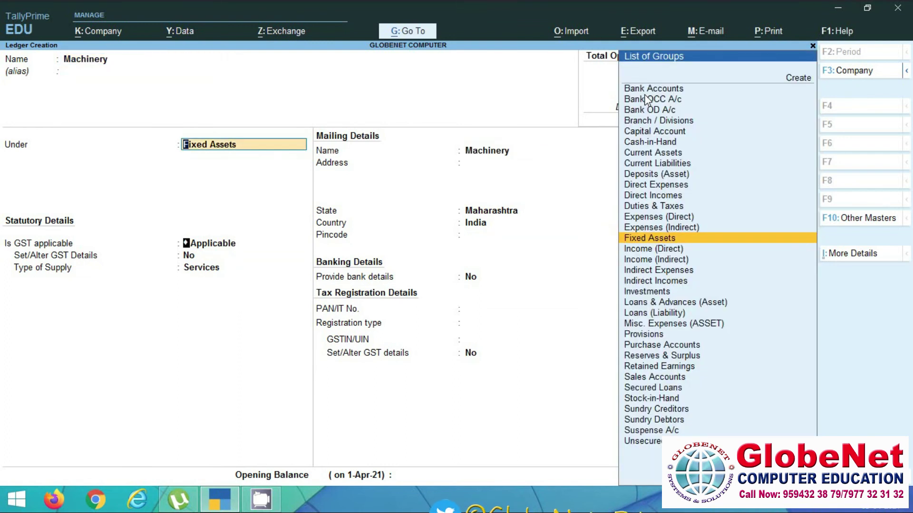
key(Return)
Step: Accept Machinery's default details: GST Applicable, type of supply Services, state Maharashtra, country India, and bank and GST details No
key(Return)
key(Return)
key(Return)
key(Return)
key(Return)
key(Return)
key(Return)
key(Return)
key(Return)
key(Return)
key(Return)
key(Return)
key(Return)
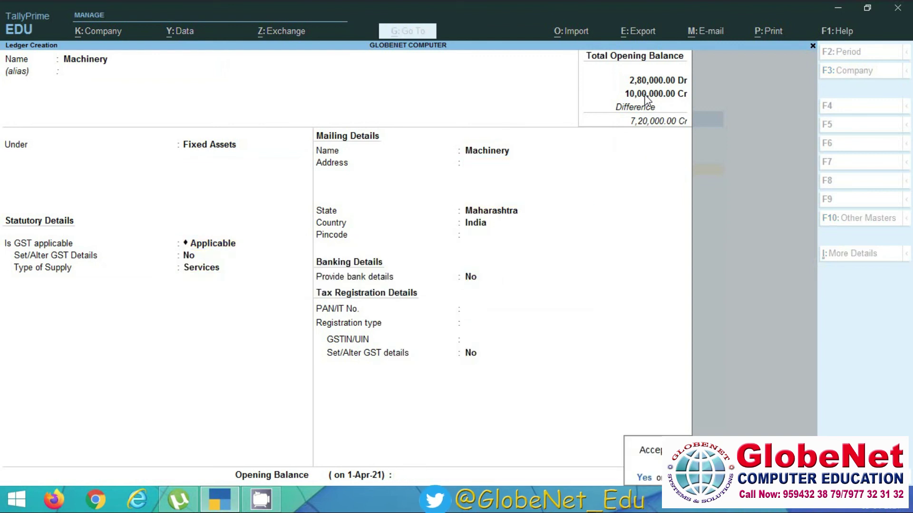
Step: Return to the opening balance, save the Machinery ledger with 300000 Dr and leave master creation
key(Escape)
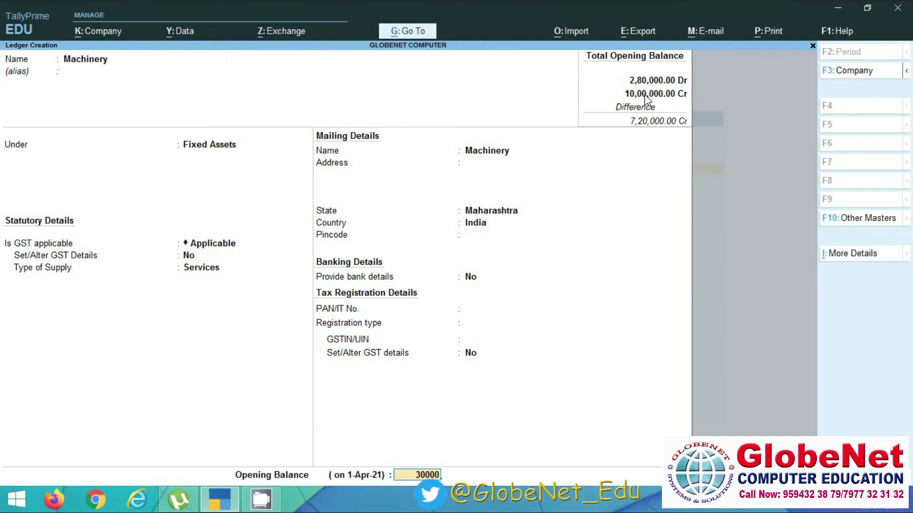
key(Return)
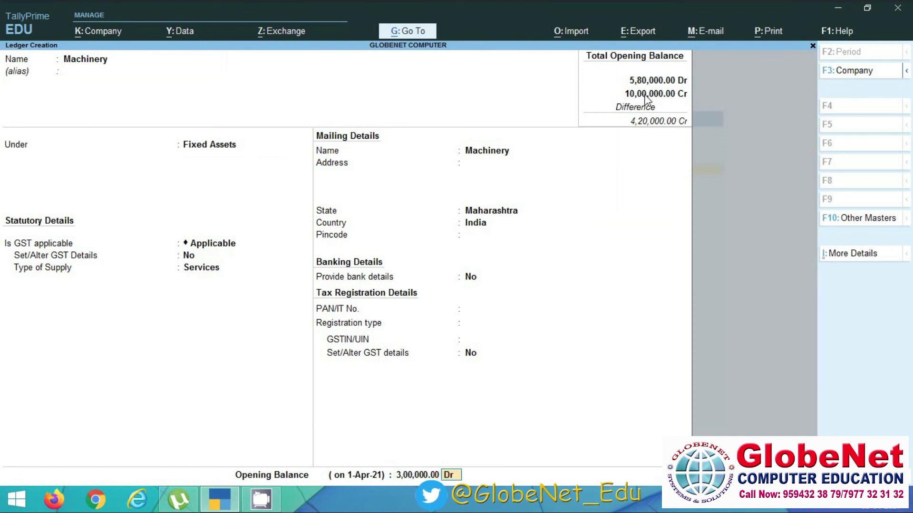
key(Return)
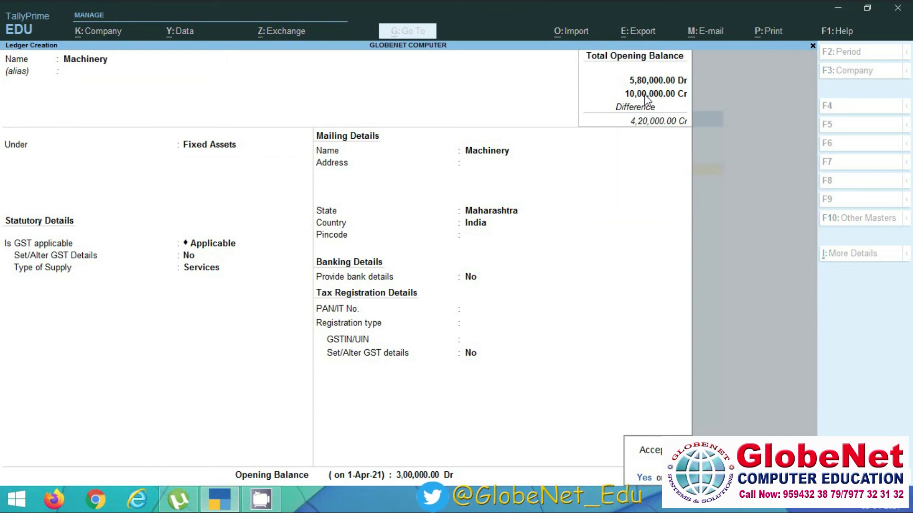
key(Return)
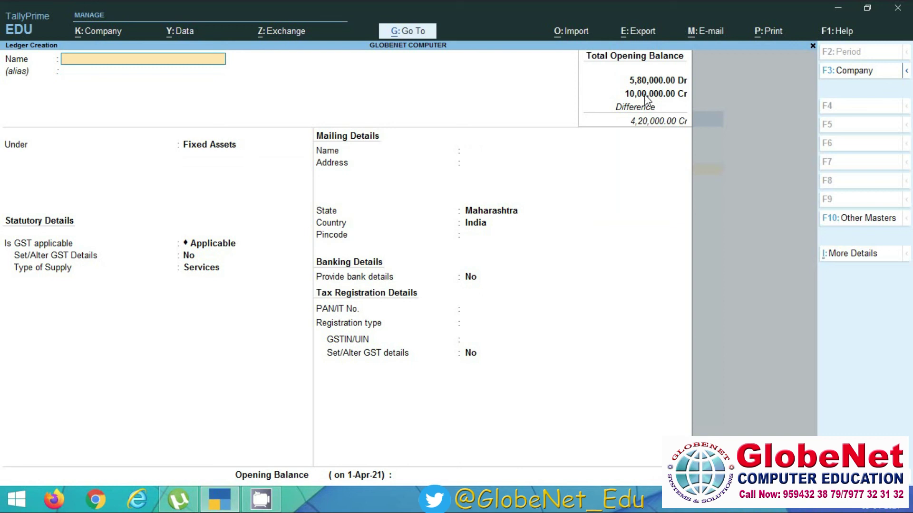
key(Escape)
key(Return)
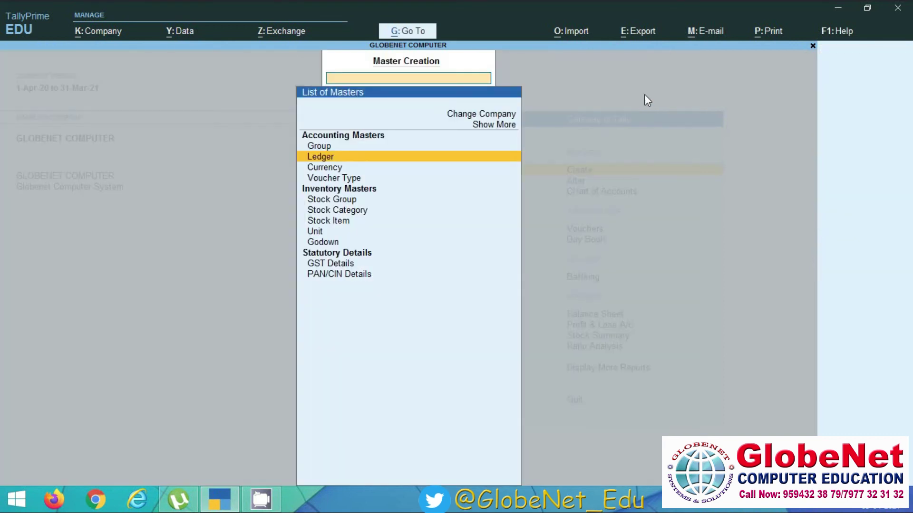
key(Escape)
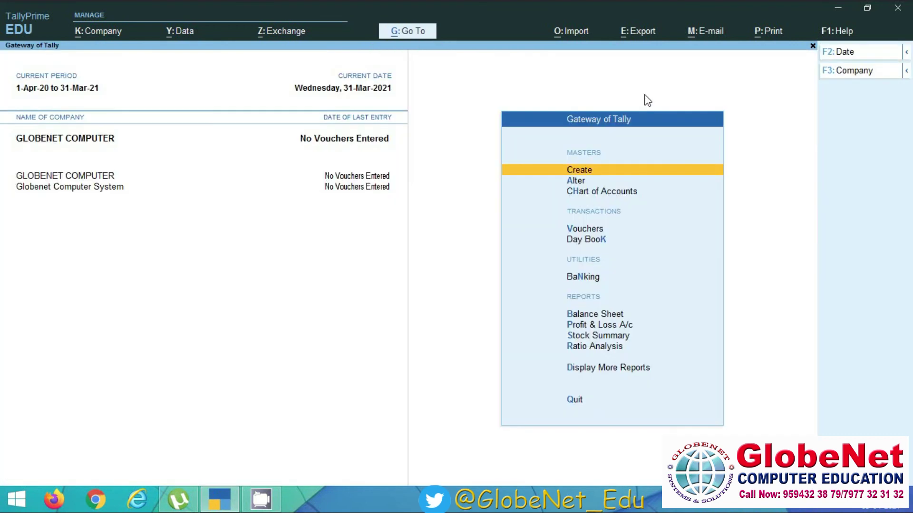
Step: Open the balance sheet in detailed view to examine the ledgers under each group, and return to the Gateway of Tally
key(b)
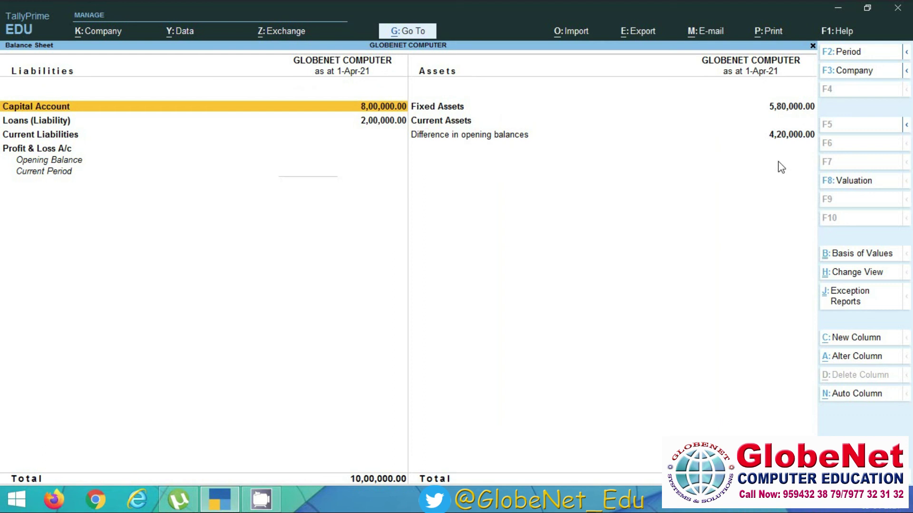
key(alt)
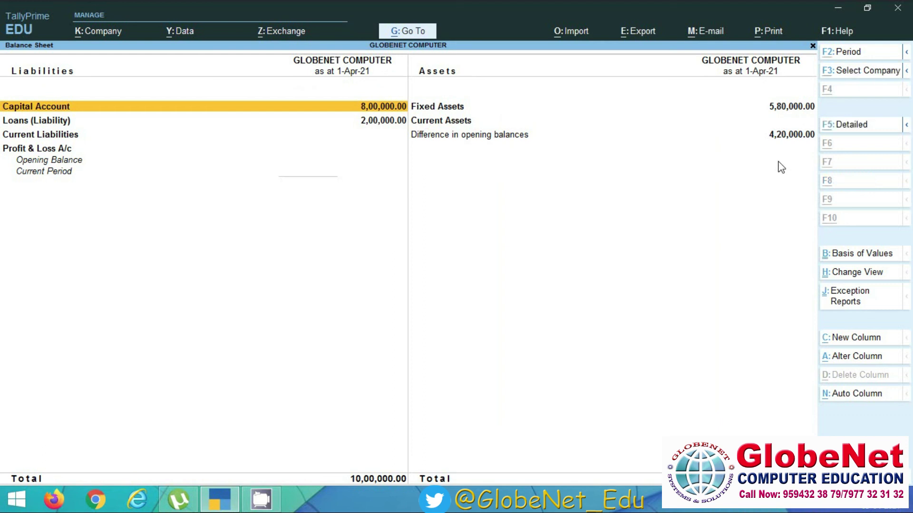
key(alt+F5)
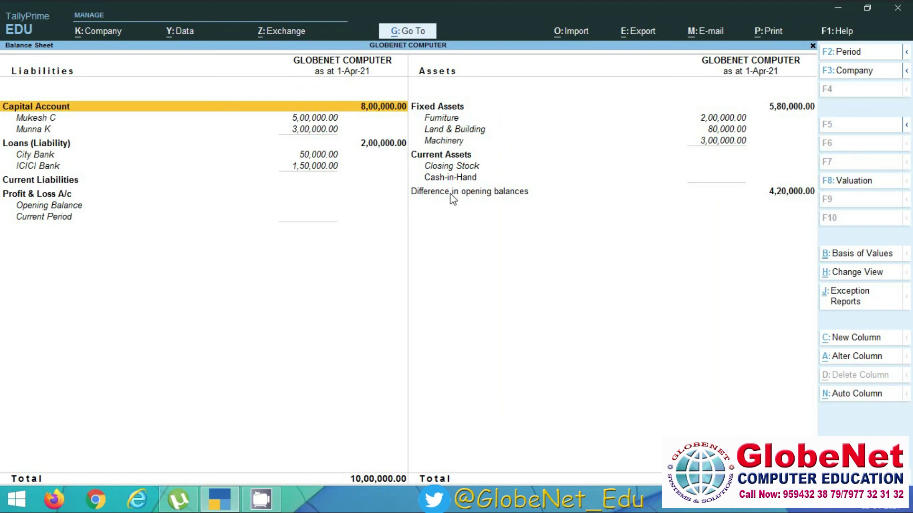
key(Escape)
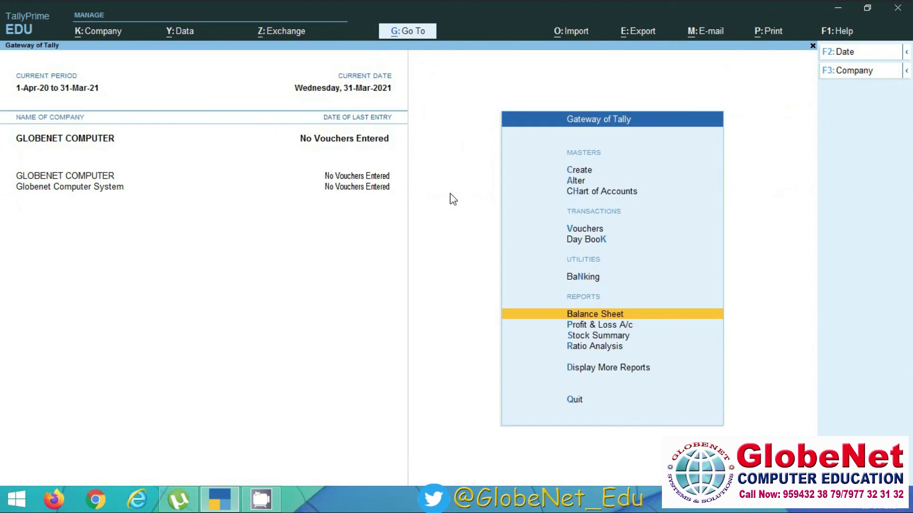
Step: Start creating a new ledger master named Jio and leave its alias blank
key(Up)
key(Up)
key(Up)
key(Up)
key(Up)
key(Up)
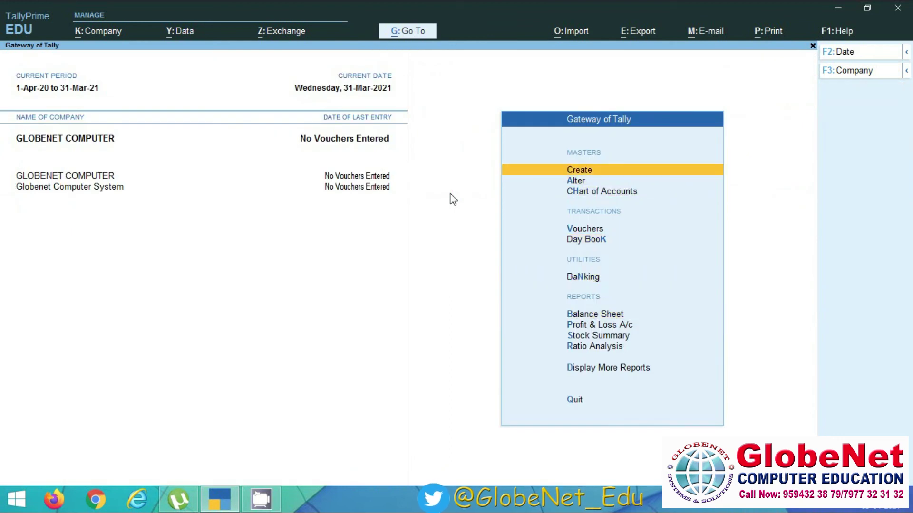
key(Return)
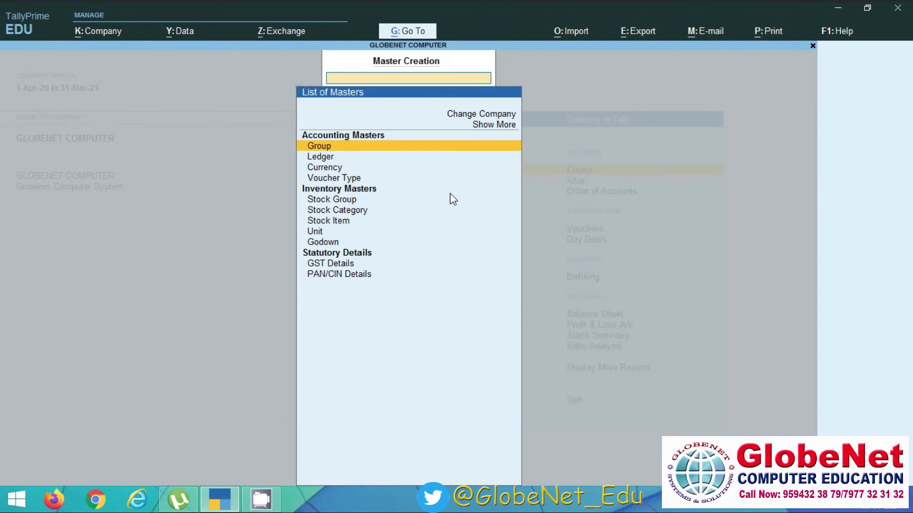
key(Down)
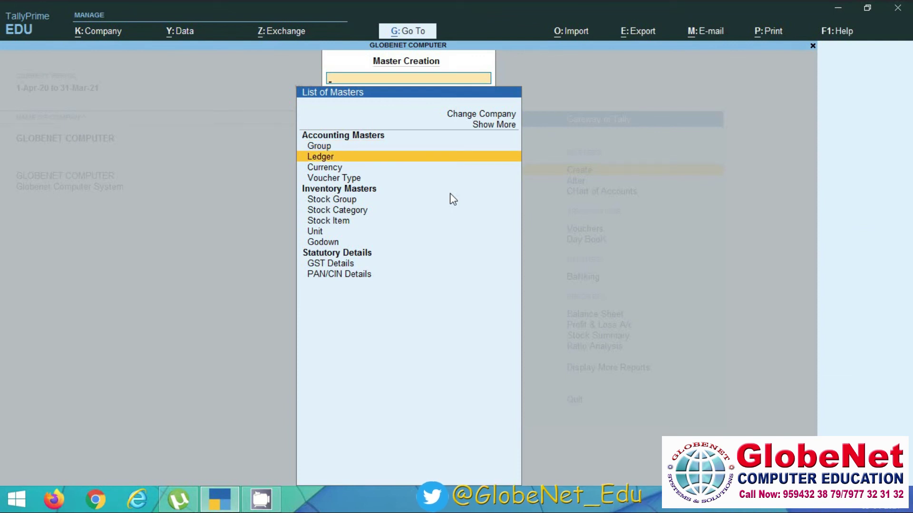
key(Return)
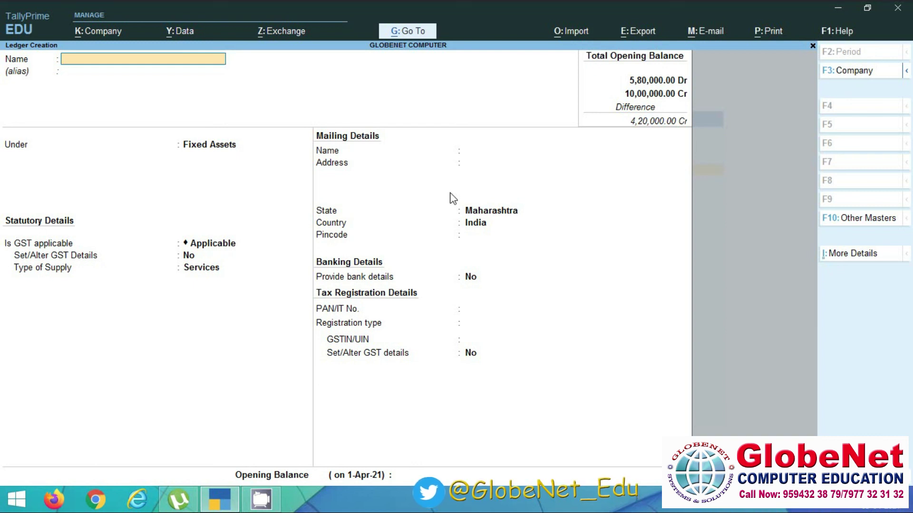
text(Jio)
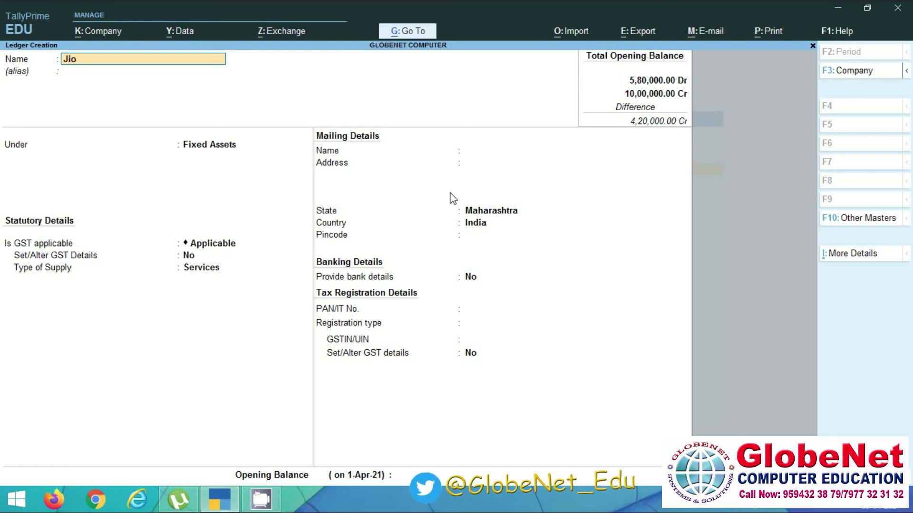
key(Return)
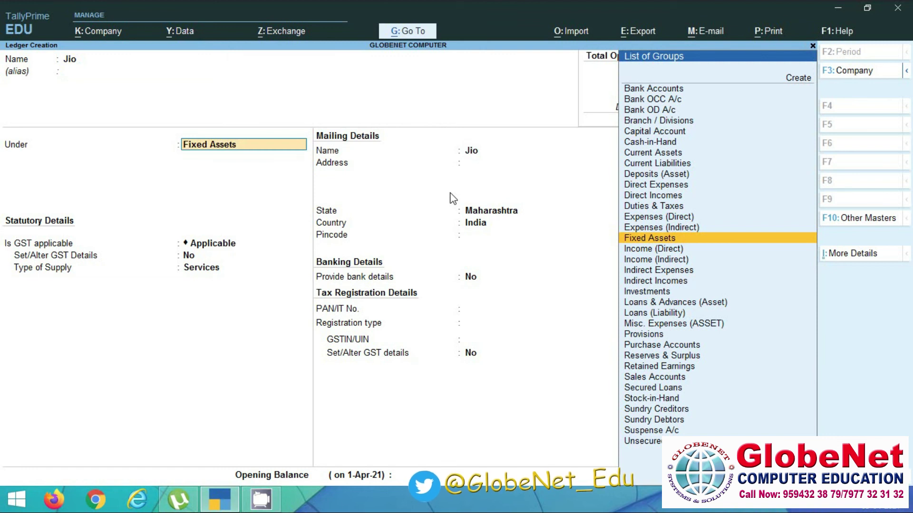
Step: Place the Jio ledger under the Investments group
key(Down)
key(Down)
key(Down)
key(Down)
key(Down)
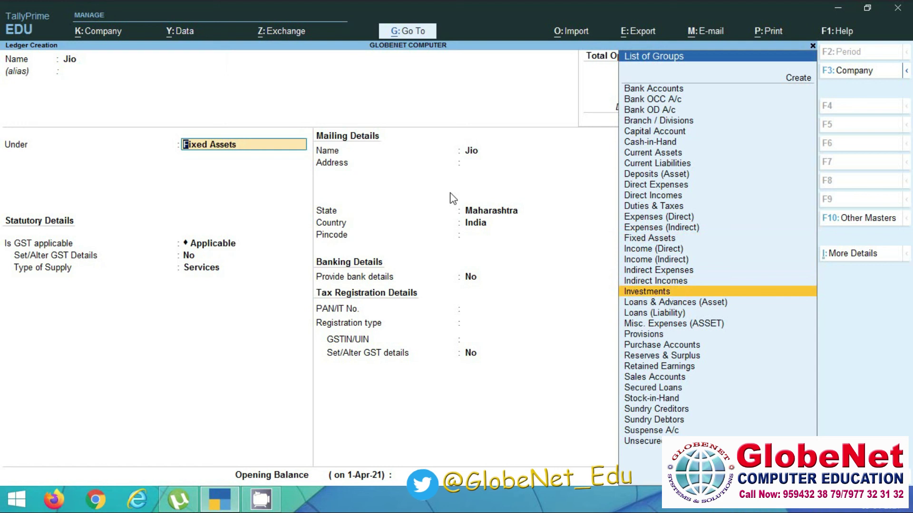
key(Return)
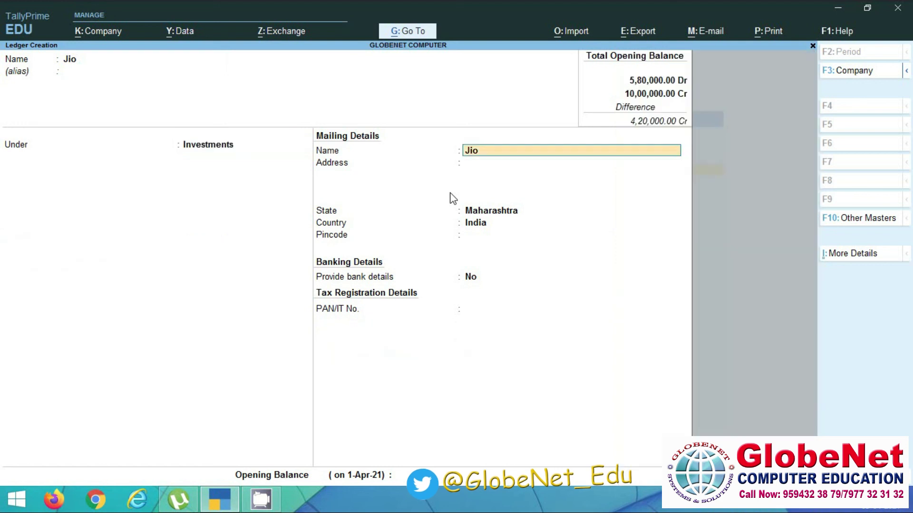
Step: Accept Jio's default mailing name, state Maharashtra, country India and bank details No, leaving address, pincode and PAN blank
key(Return)
key(Return)
key(Return)
key(Return)
key(Return)
key(Return)
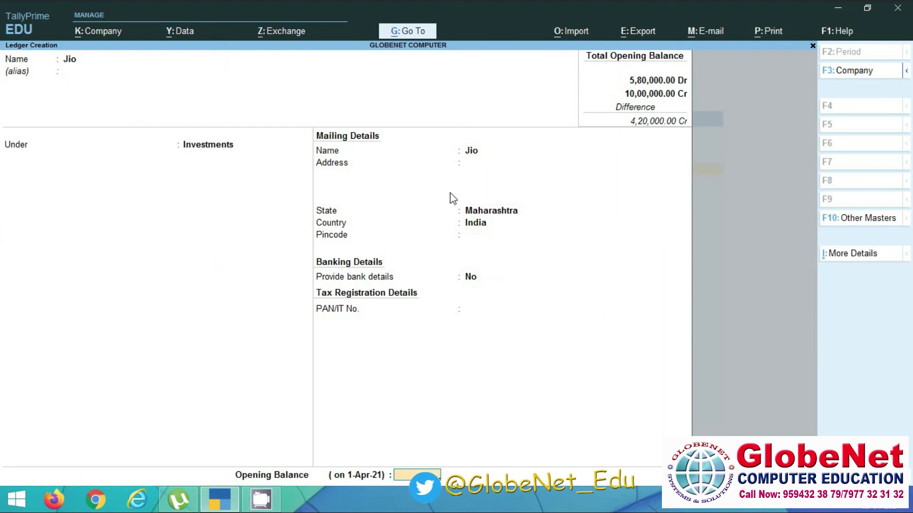
Step: Give the Jio ledger an opening balance of 50000 Dr, save it and leave ledger creation
text(50000)
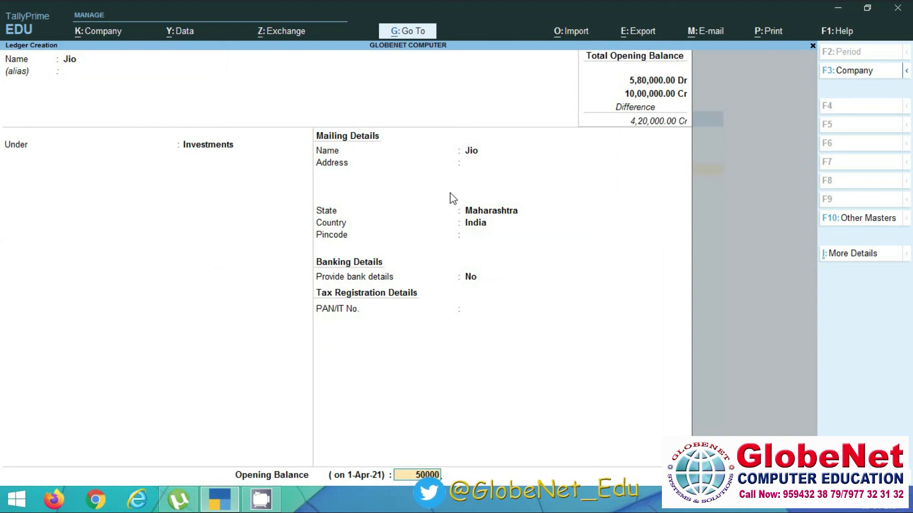
key(Return)
key(Return)
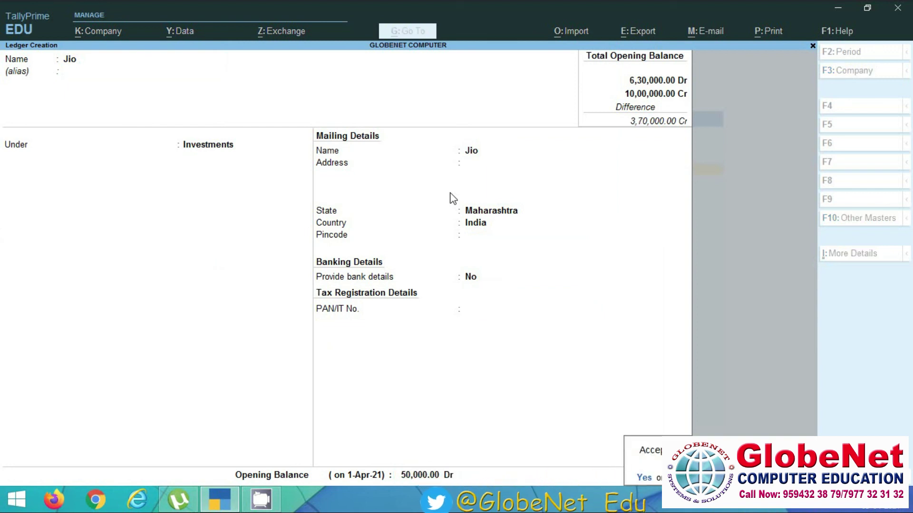
key(Return)
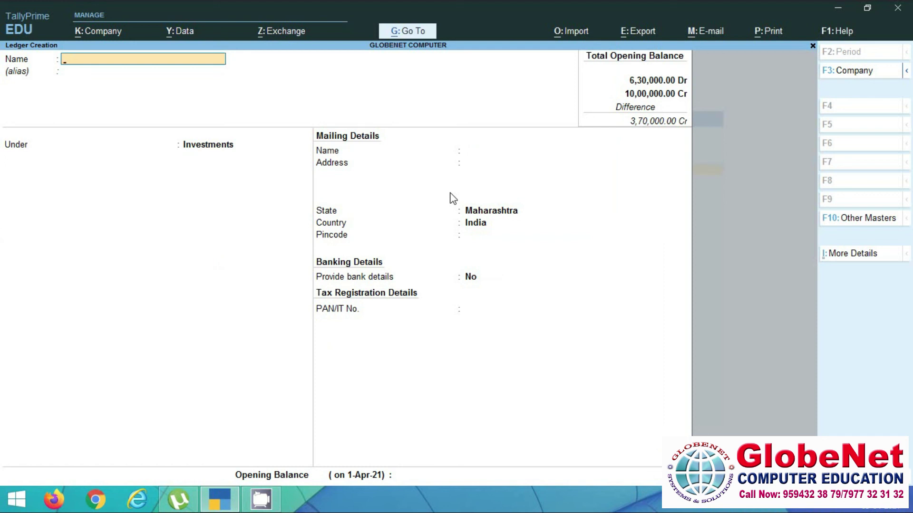
key(Escape)
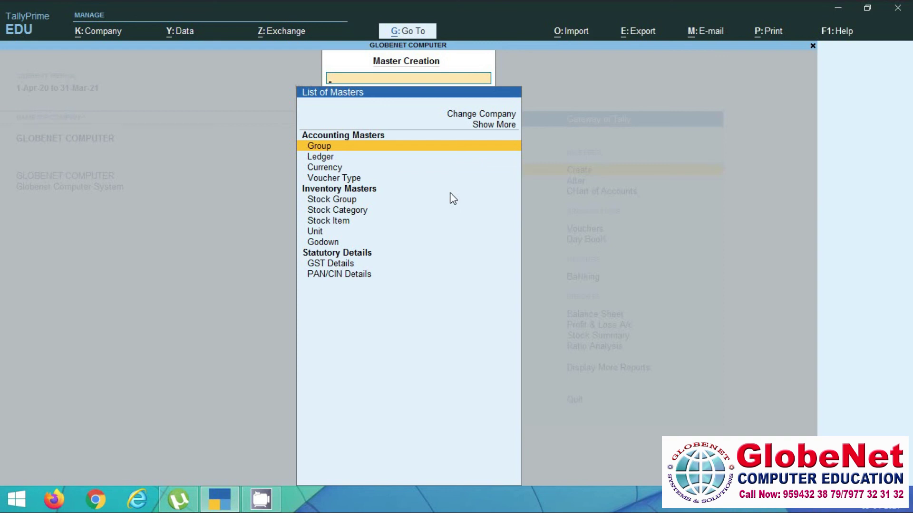